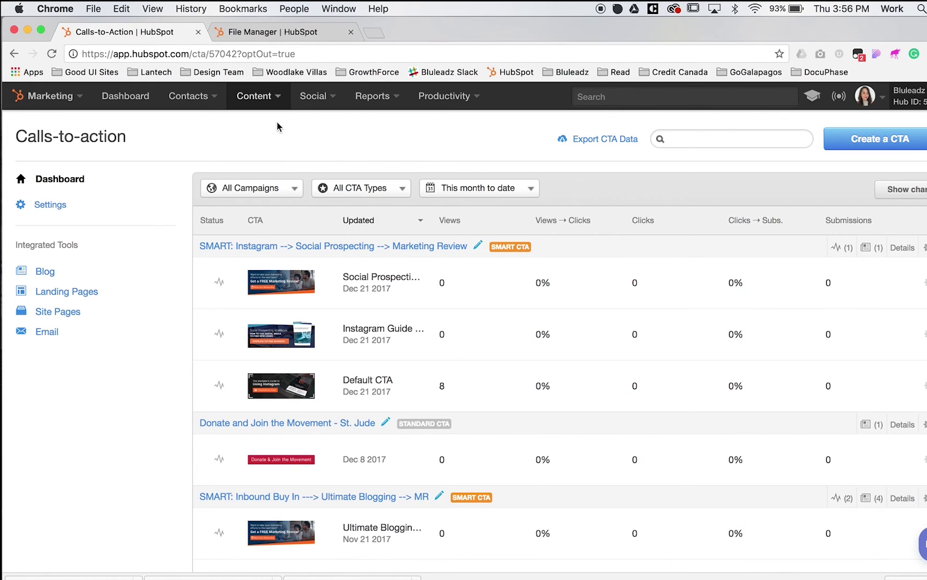
- Start a new CTA and browse the campaign list without picking a campaign
click(277, 100)
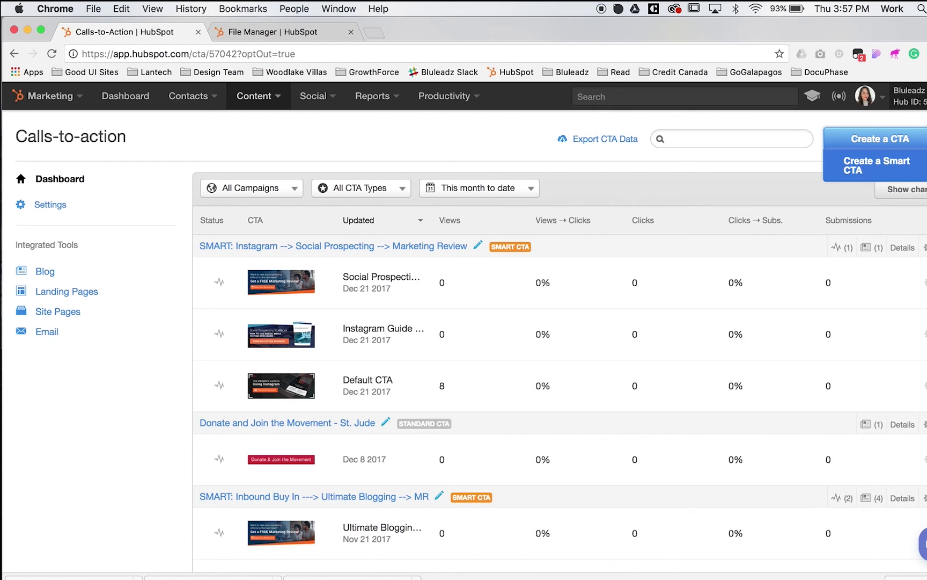
click(905, 139)
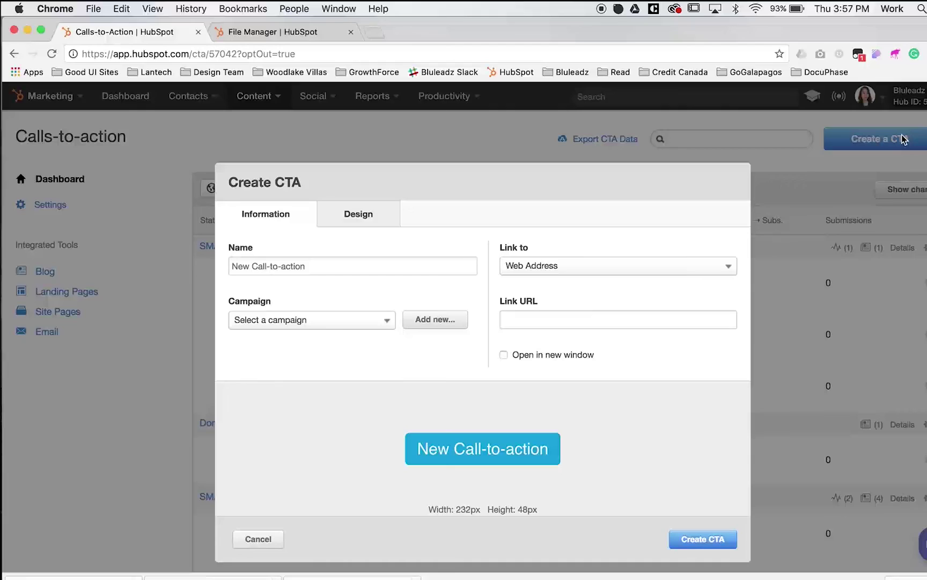
click(312, 266)
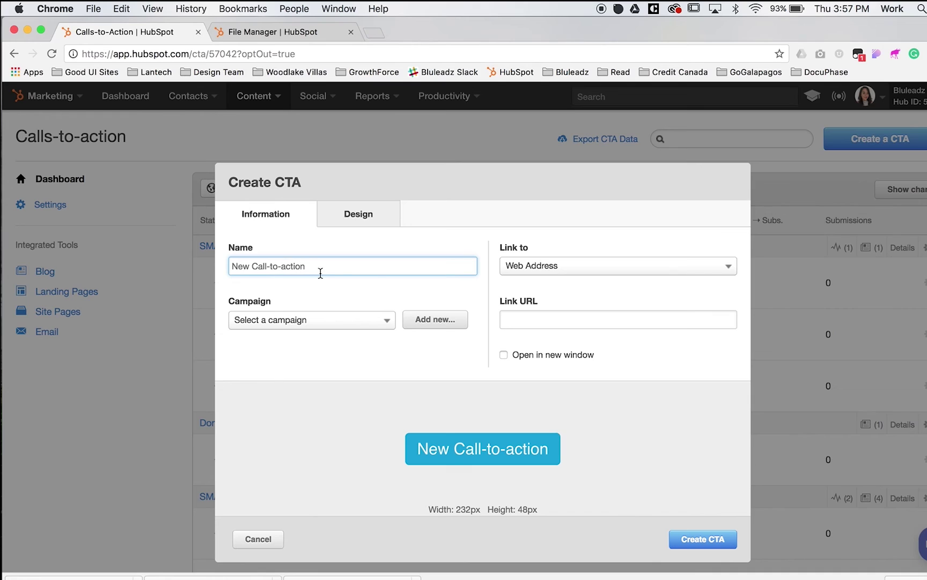
click(319, 320)
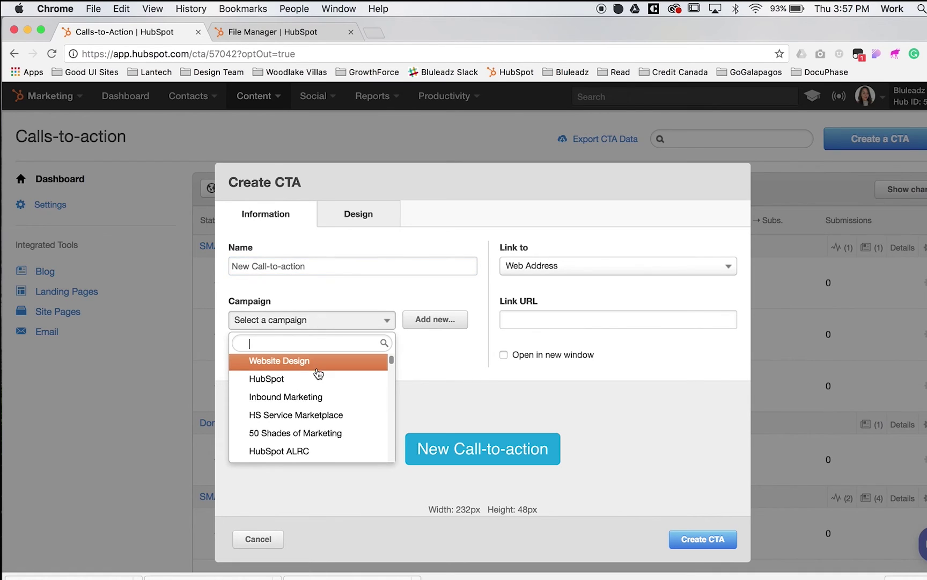
scroll(319, 373, down, 3)
click(387, 283)
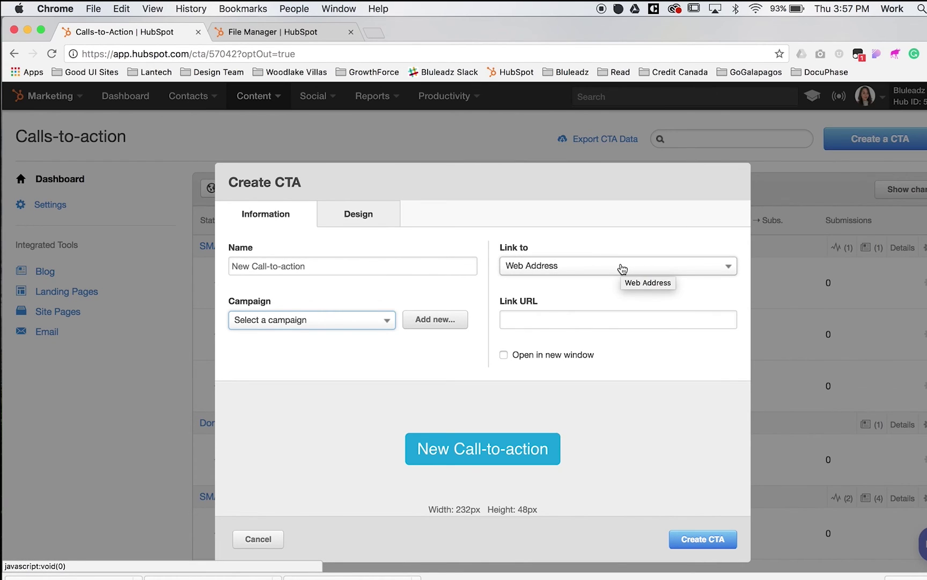
- Set the CTA's Link to option to Your Pages, leaving the redirect page unchosen
click(585, 271)
click(576, 305)
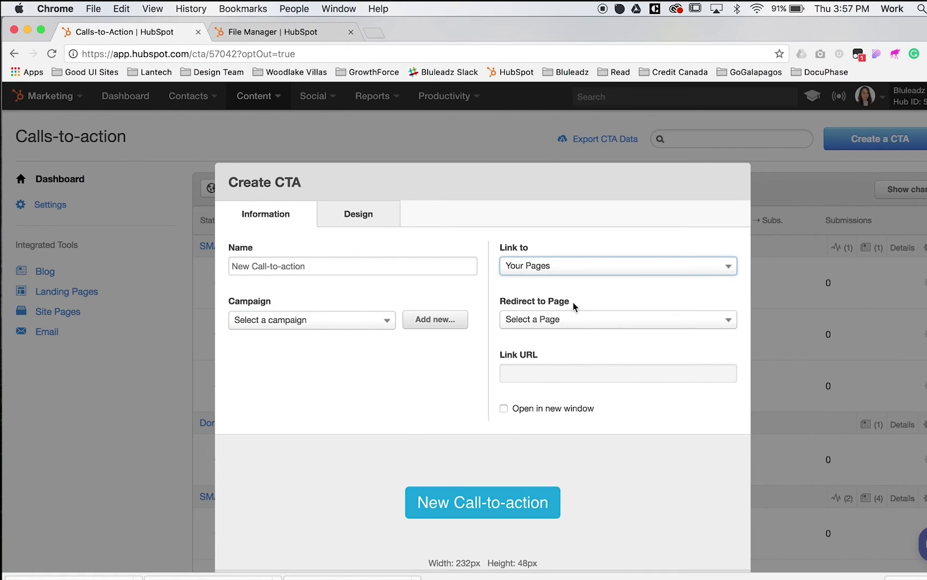
click(550, 322)
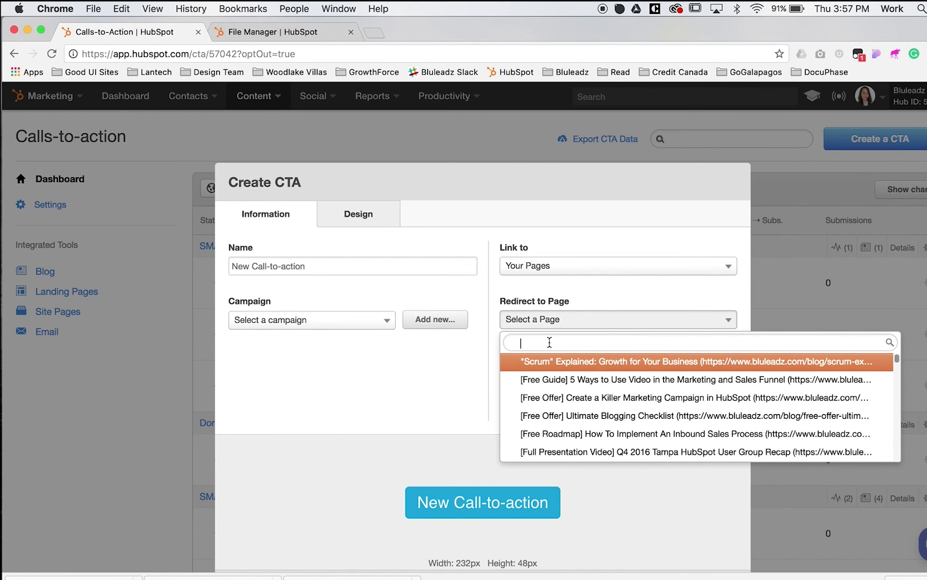
click(547, 298)
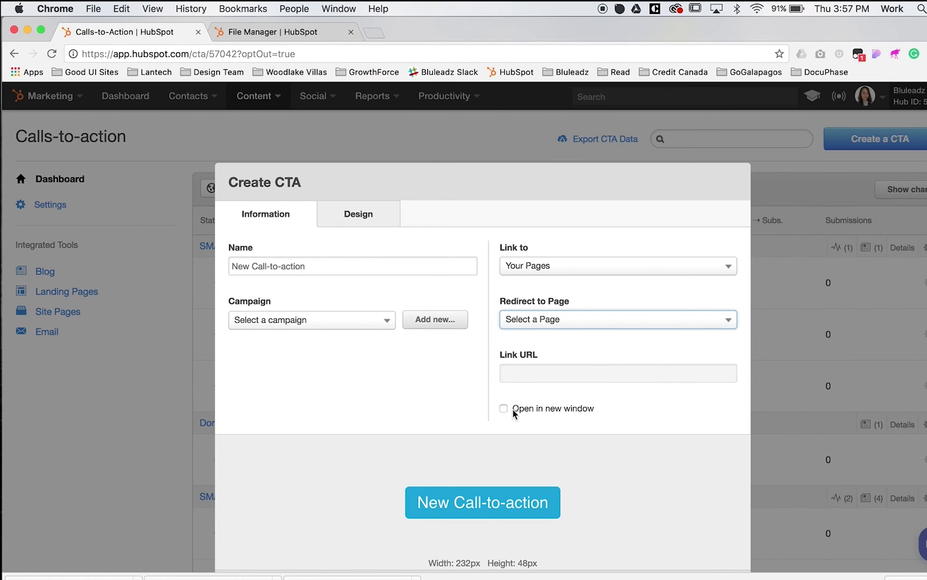
- In the design settings, try Image Button, then go back to Custom Button
click(357, 219)
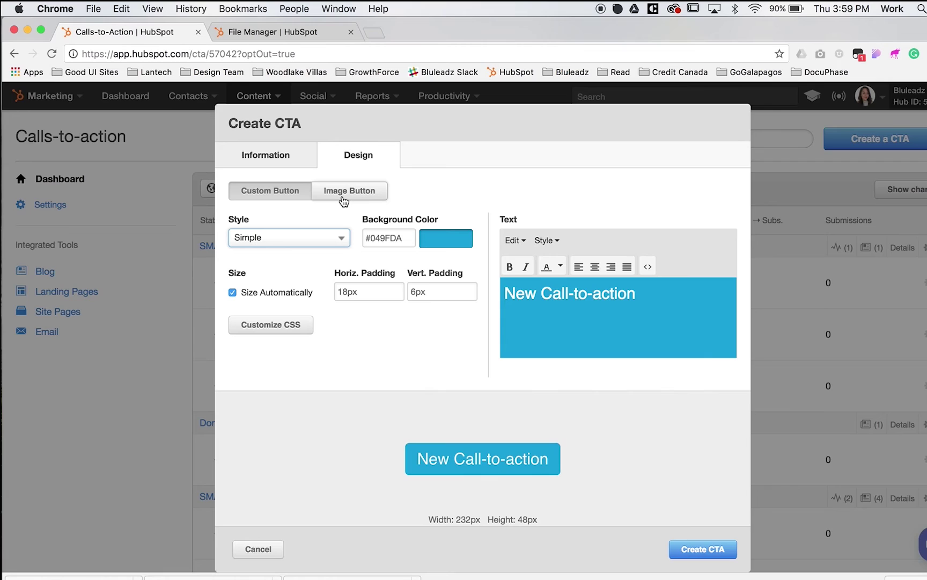
click(339, 195)
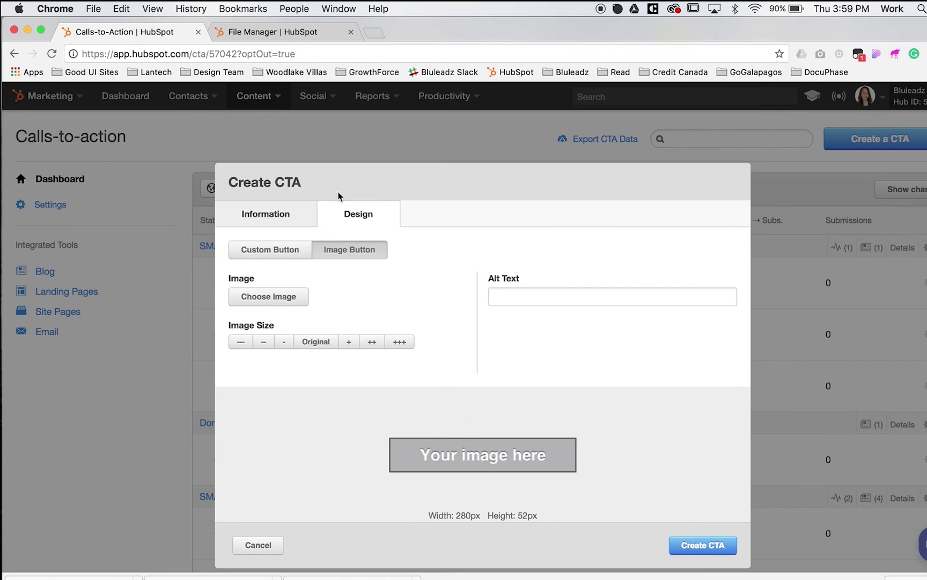
click(295, 255)
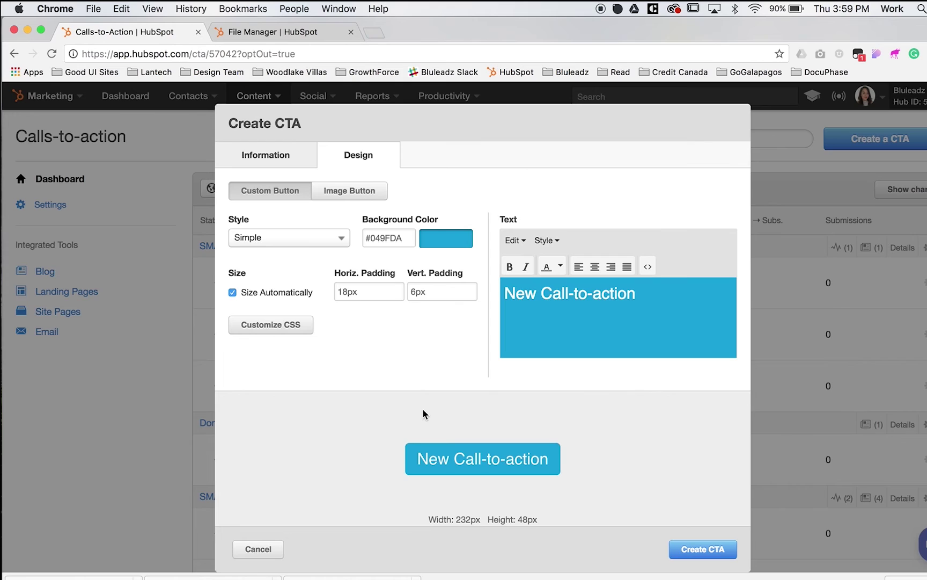
- Try the Push, Corduroy and Textured button styles, then settle on Simple
click(306, 239)
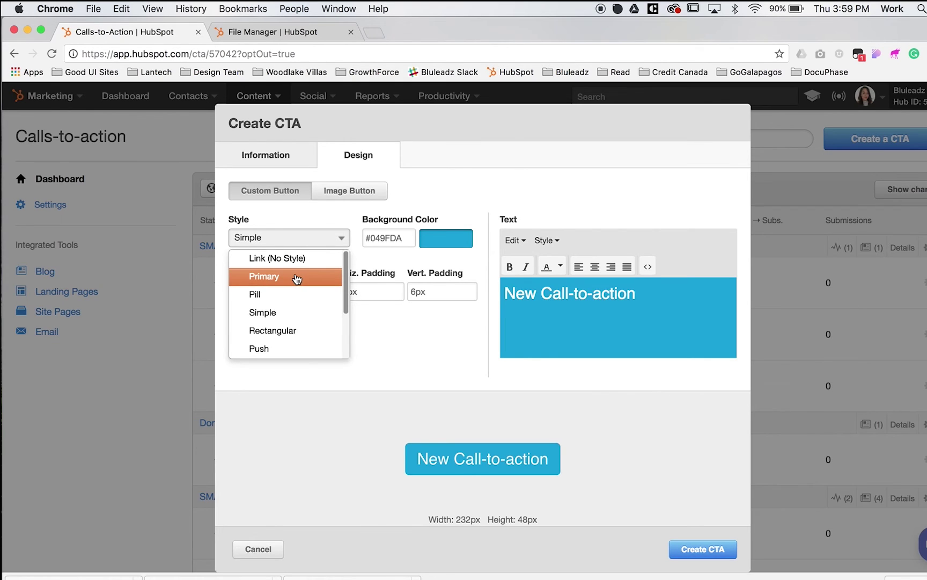
scroll(290, 310, down, 1)
scroll(291, 309, down, 2)
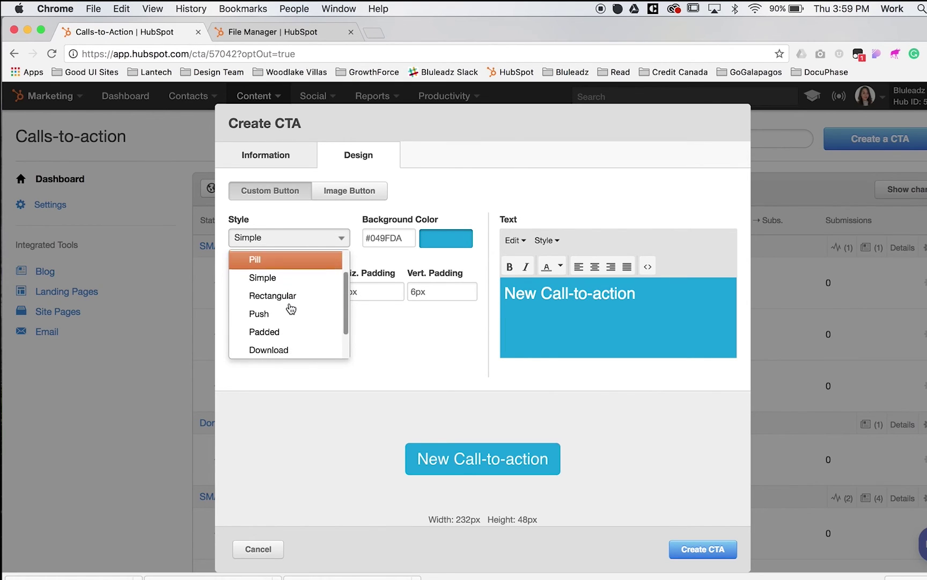
click(290, 283)
click(289, 239)
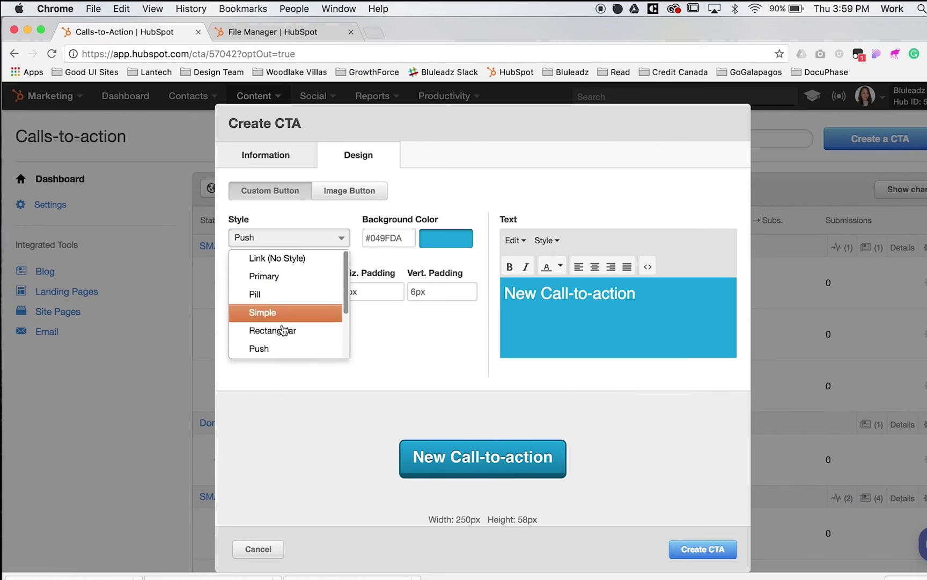
scroll(281, 327, down, 3)
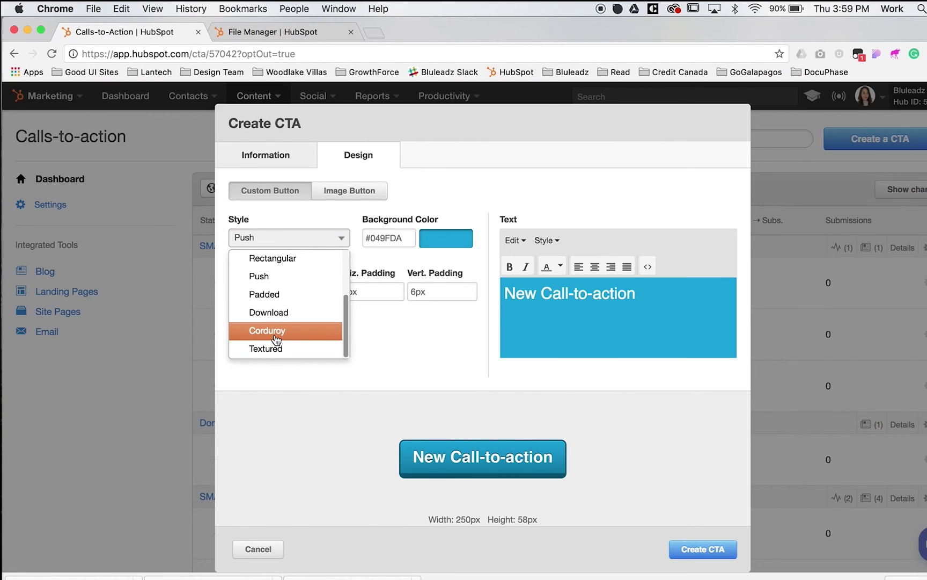
click(278, 340)
click(286, 237)
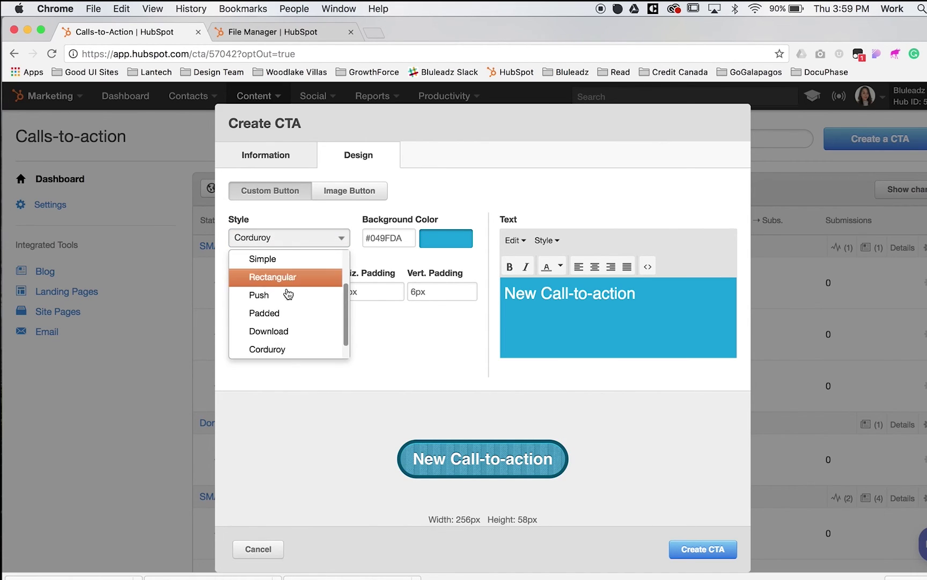
scroll(287, 303, down, 1)
click(284, 352)
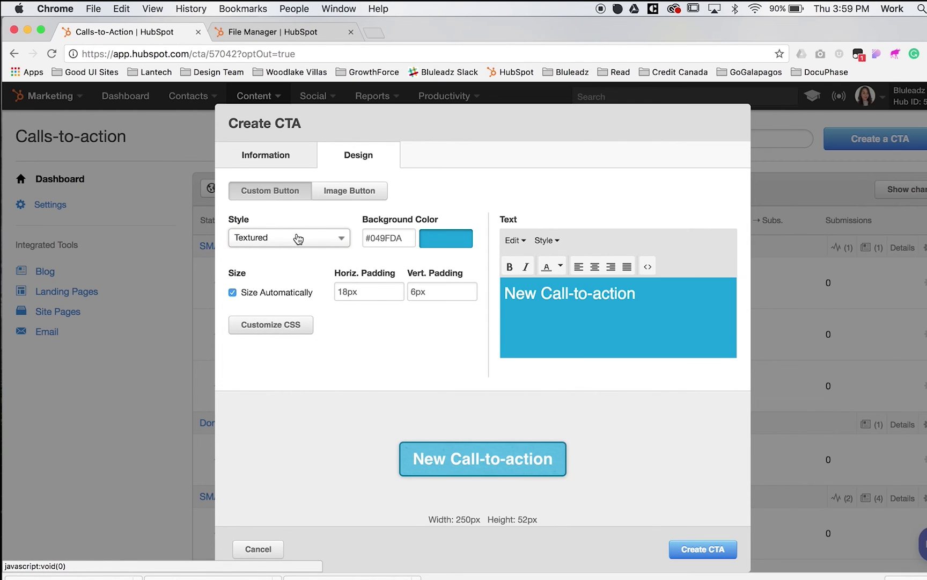
click(296, 236)
click(298, 233)
click(299, 234)
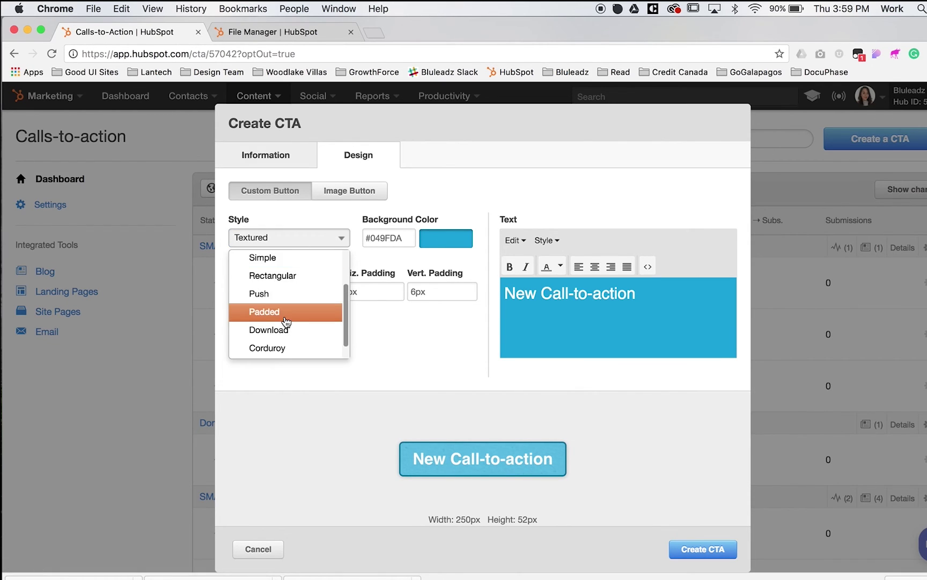
scroll(287, 311, up, 2)
click(285, 313)
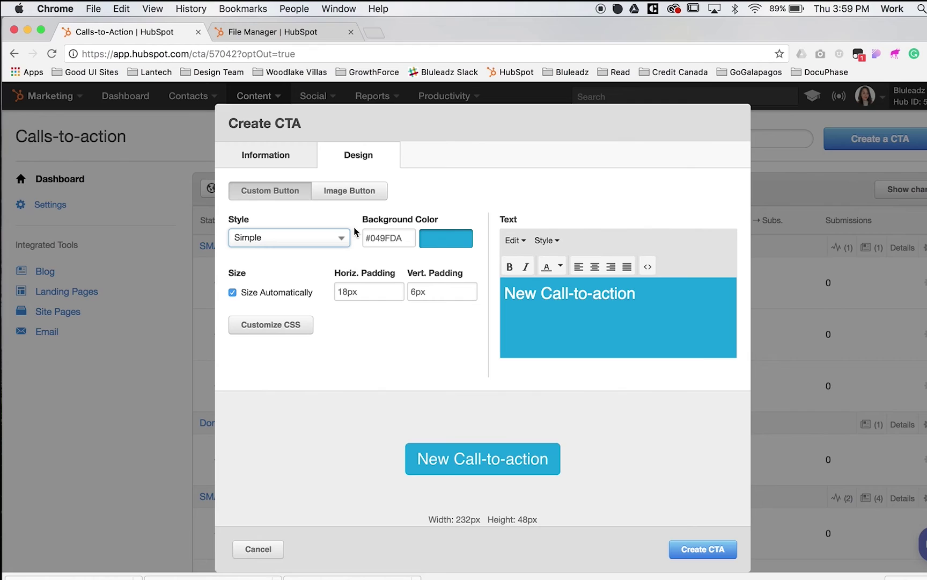
- Set the button background colour to green #4cbd3d
click(438, 241)
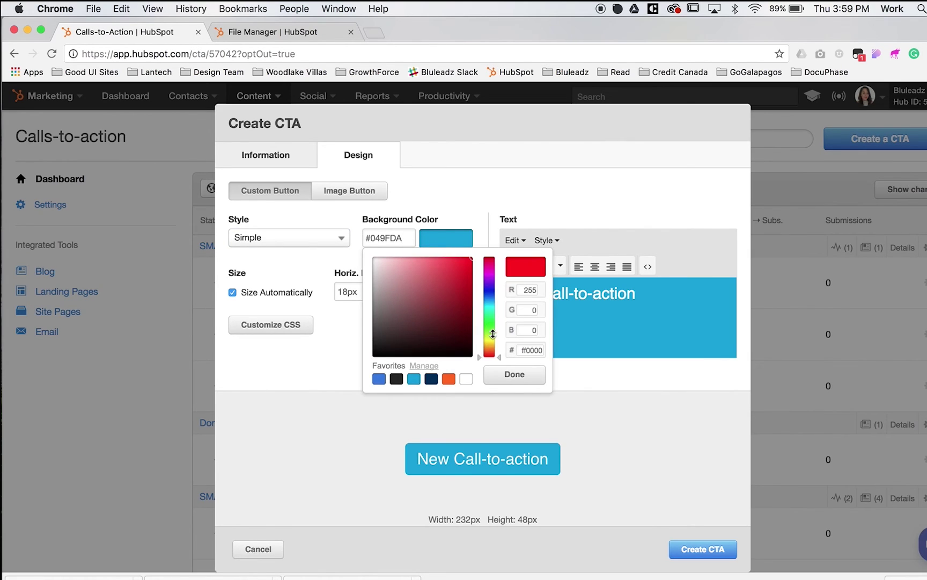
click(489, 317)
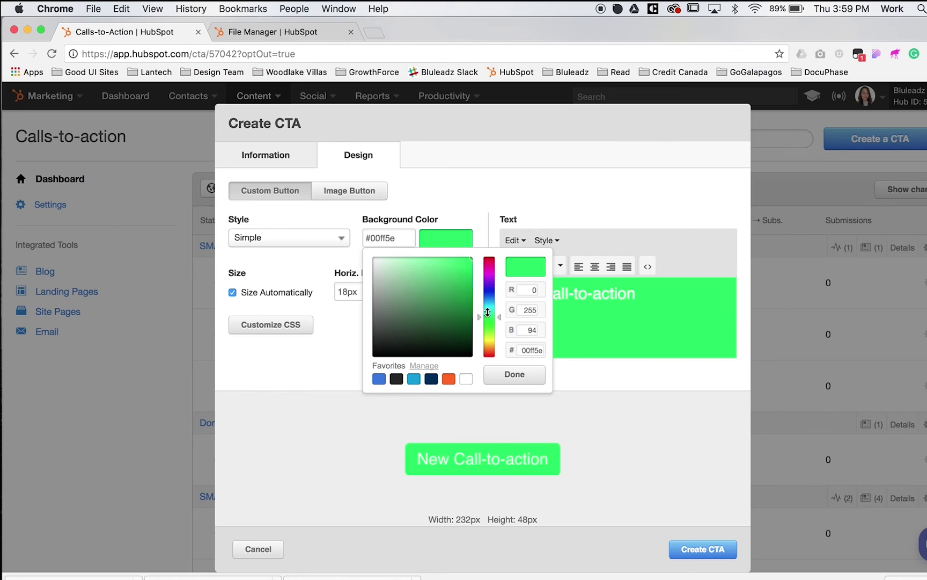
click(491, 260)
click(490, 283)
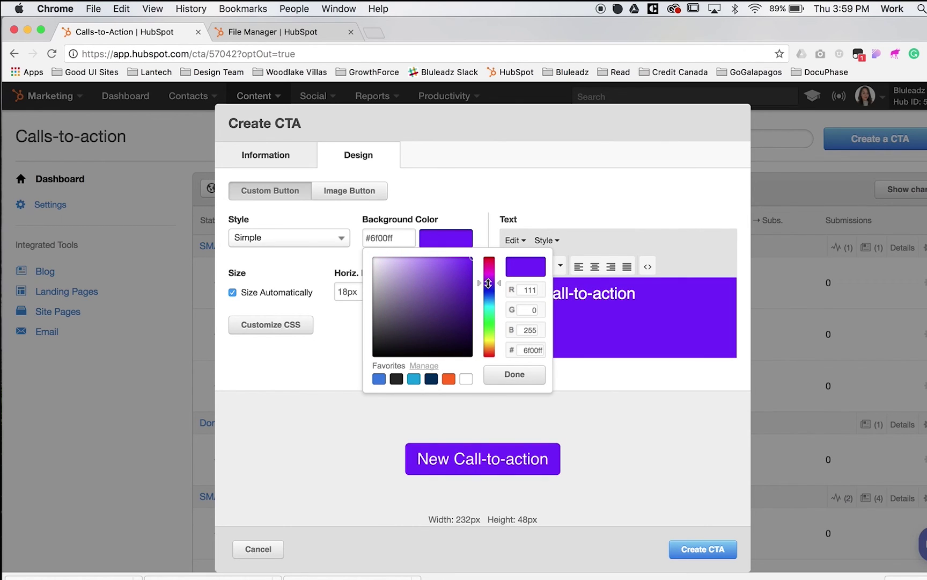
click(462, 289)
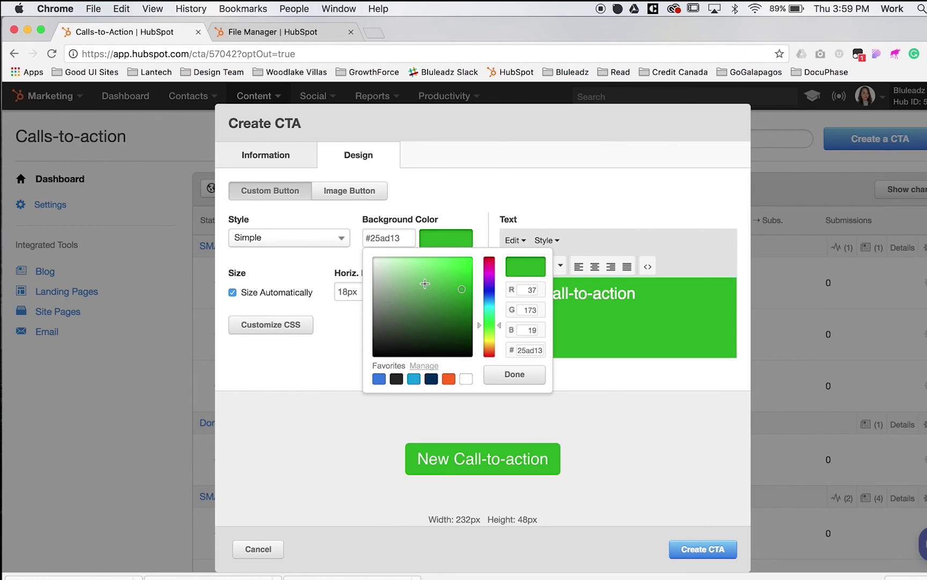
click(441, 271)
click(442, 283)
click(515, 374)
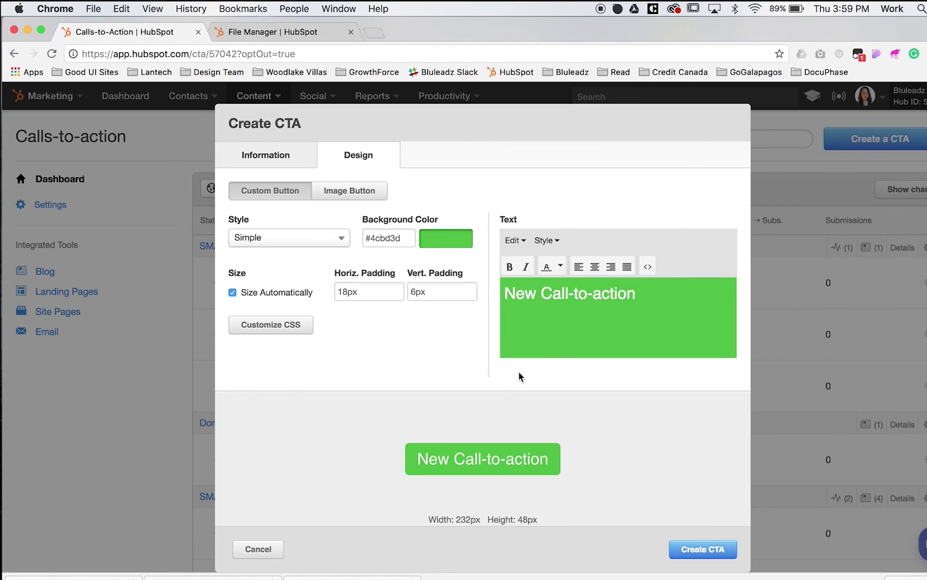
- Set padding to 30px horizontal and 10px vertical, and change the text to 'Download Button Text'
click(349, 290)
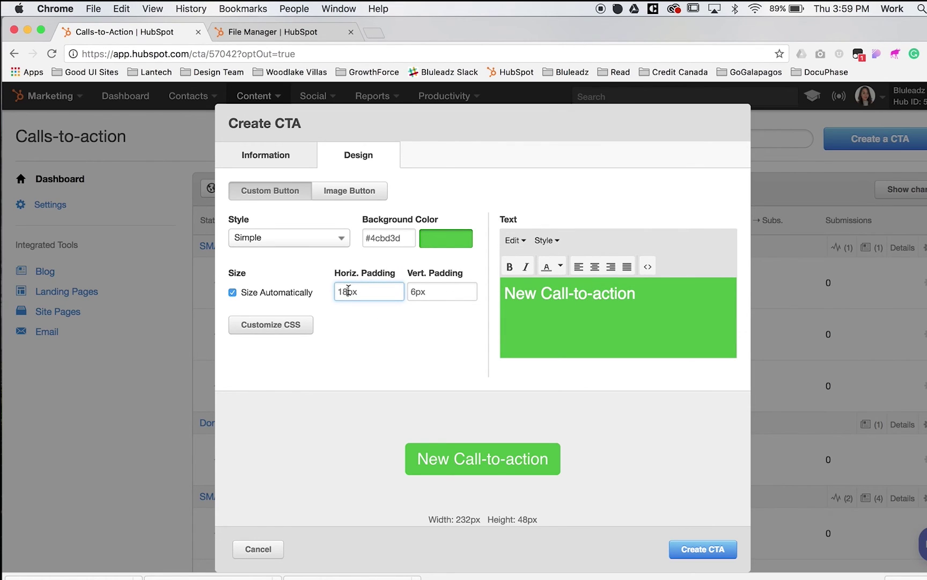
key(BackSpace)
key(BackSpace)
text(30)
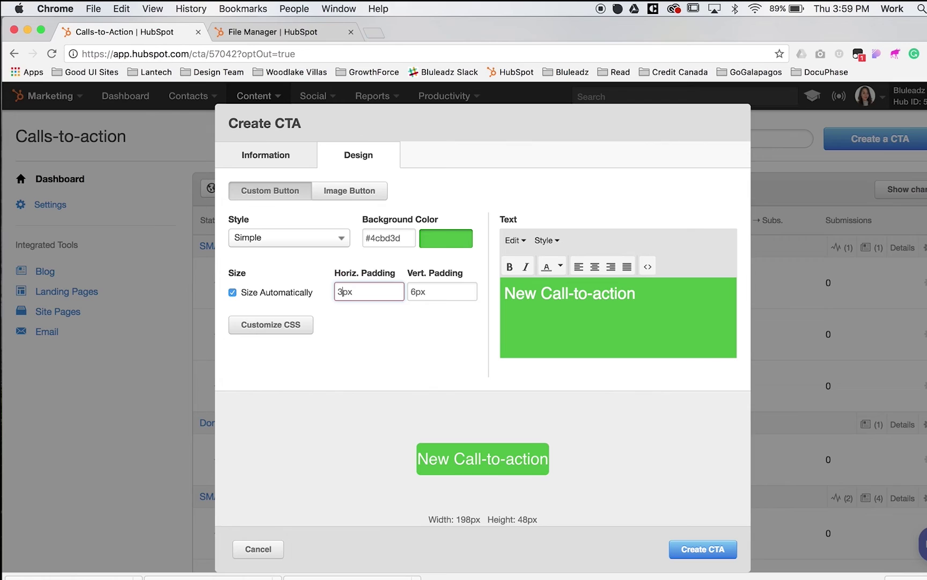
click(414, 290)
key(BackSpace)
text(10)
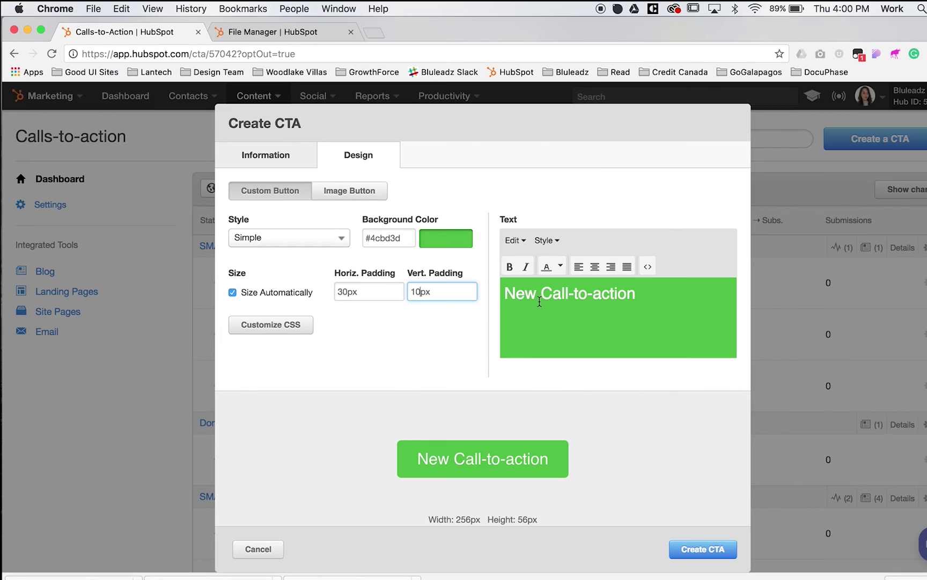
triple_click(562, 292)
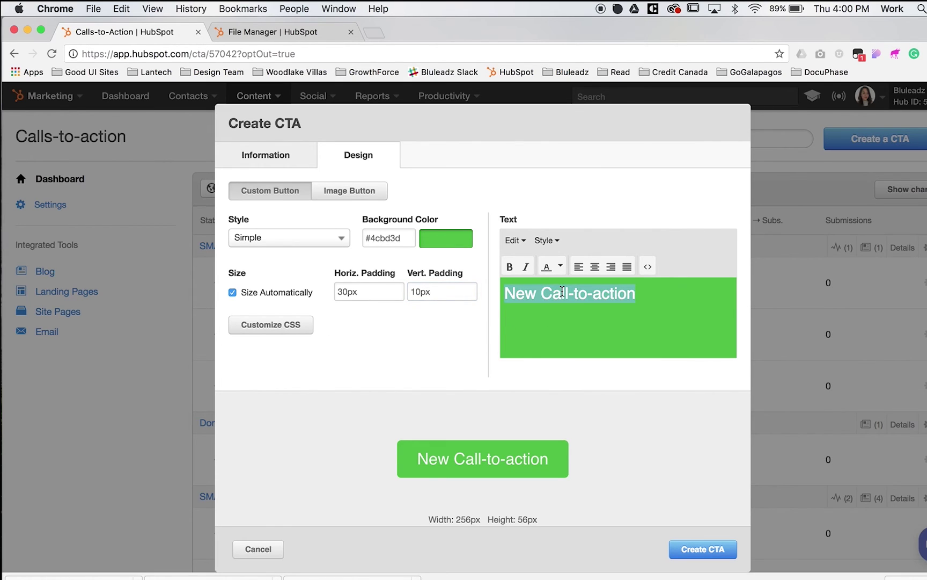
text(Dow)
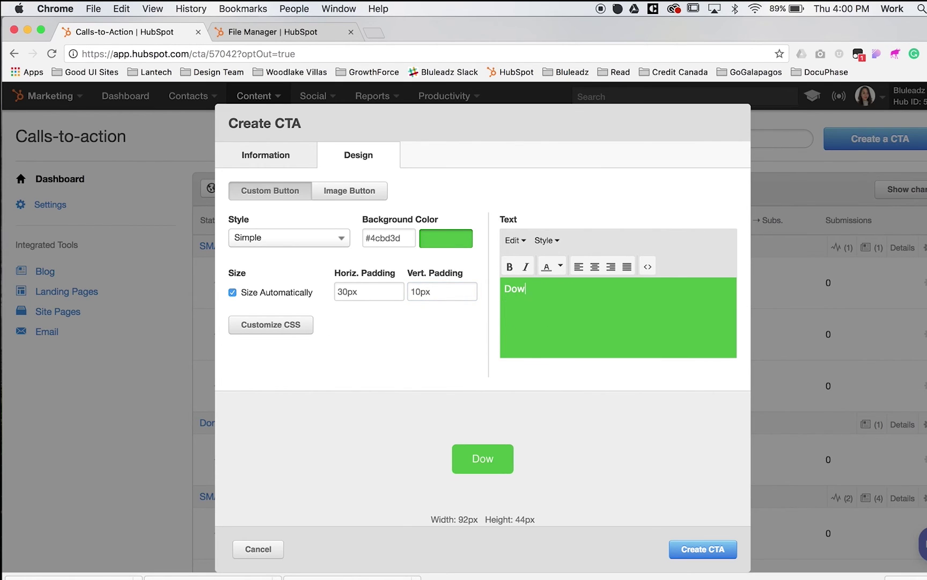
text(nload Bu)
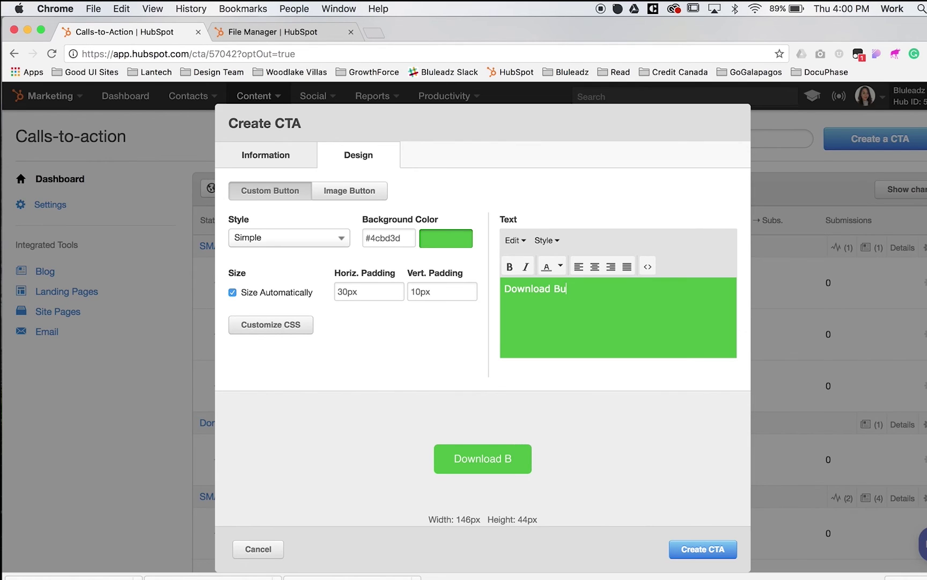
text(tton Text)
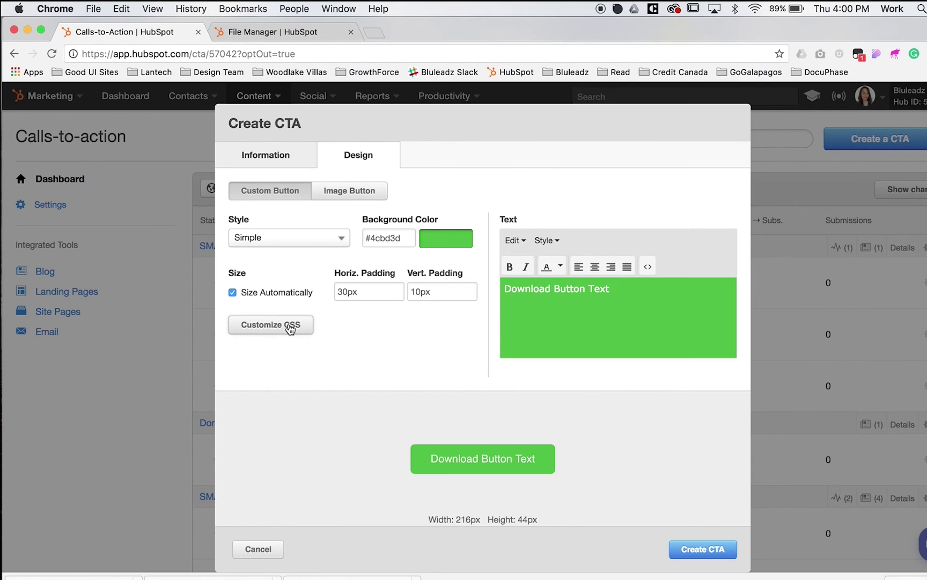
- Try the Link button style and set the CSS class to hs-button
click(291, 328)
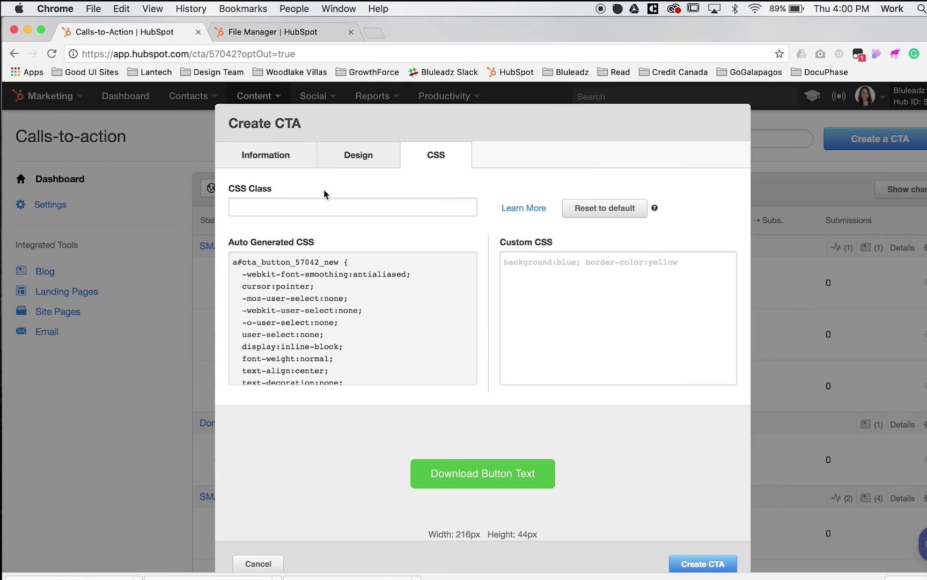
click(361, 145)
click(318, 239)
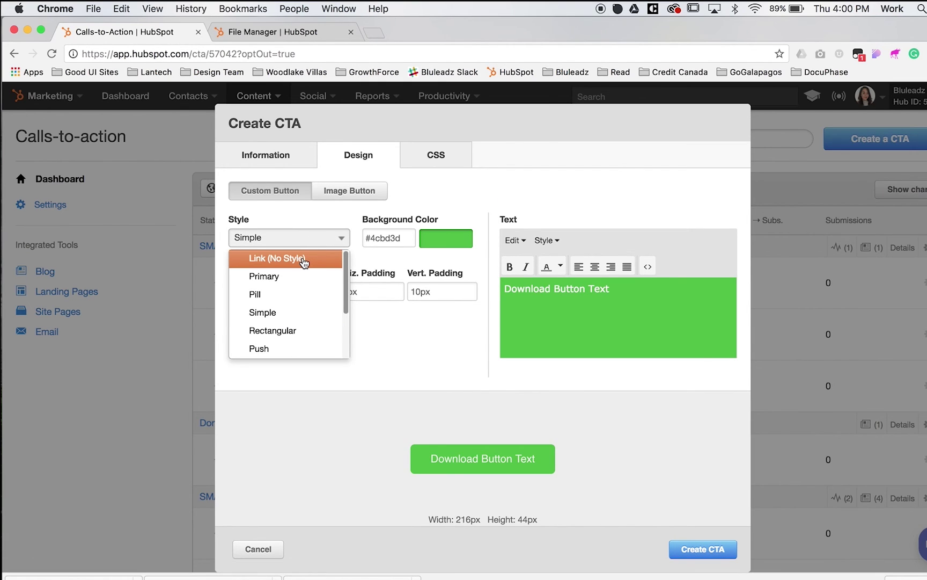
click(303, 260)
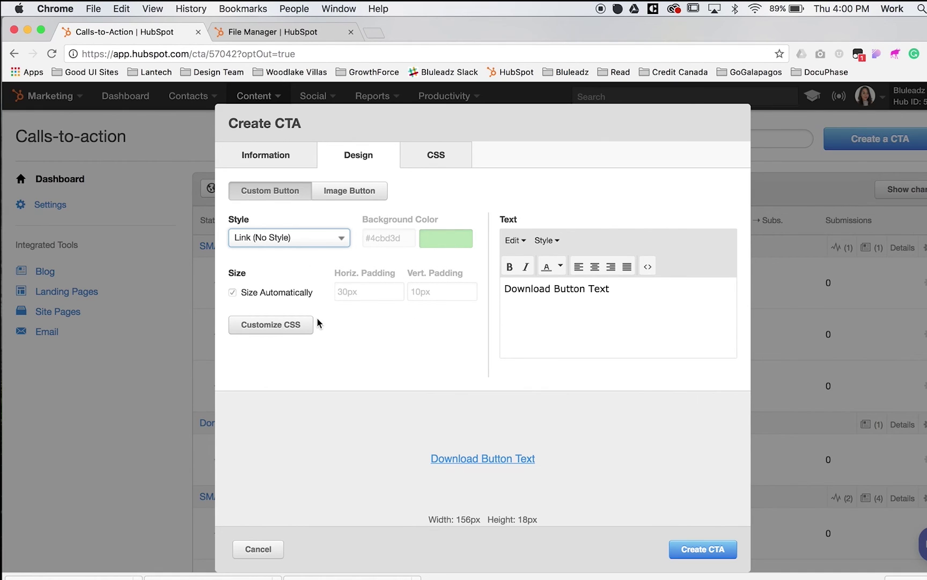
click(297, 325)
click(306, 206)
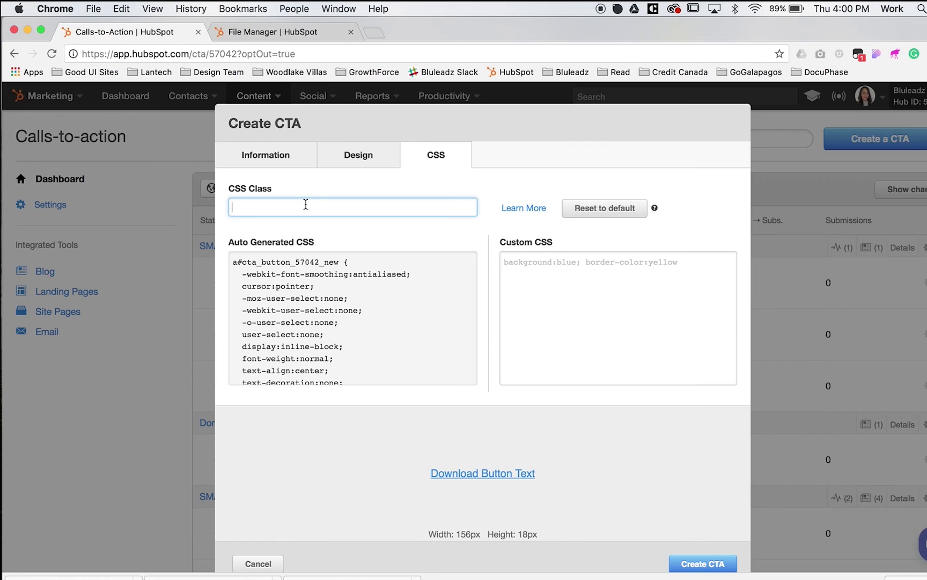
text(hs)
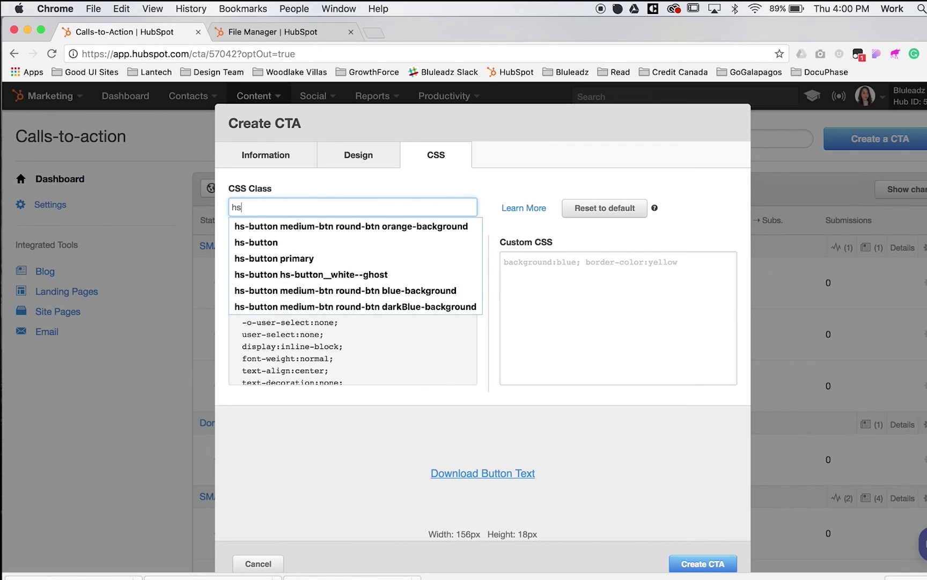
key(Down)
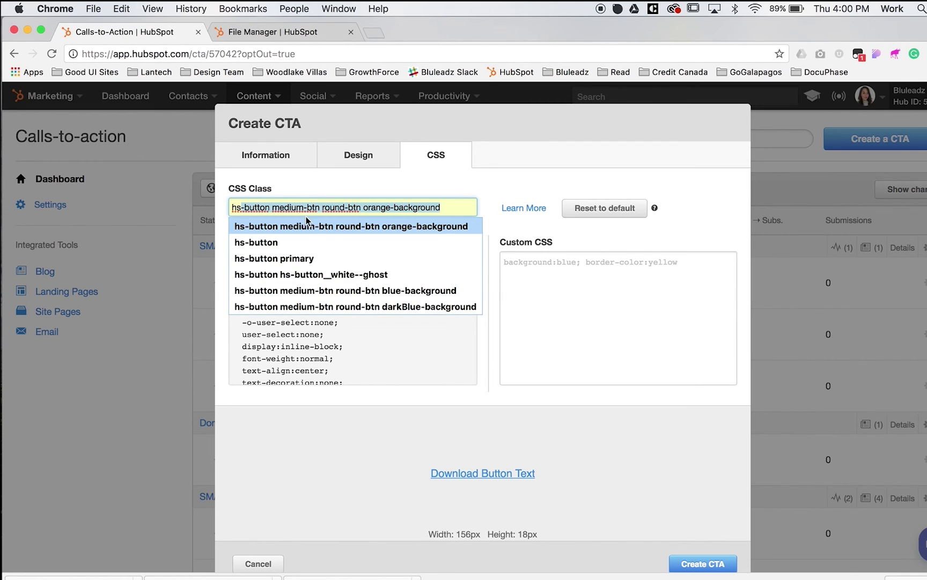
click(298, 242)
click(307, 212)
click(307, 189)
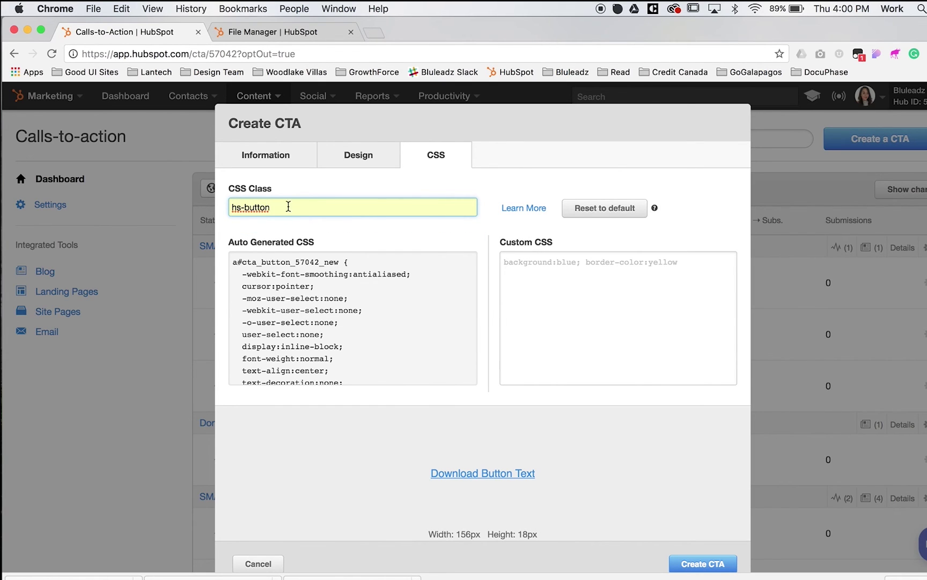
- Revert the style to Simple, redirect to the "Scrum" Explained page, and create the CTA
click(365, 160)
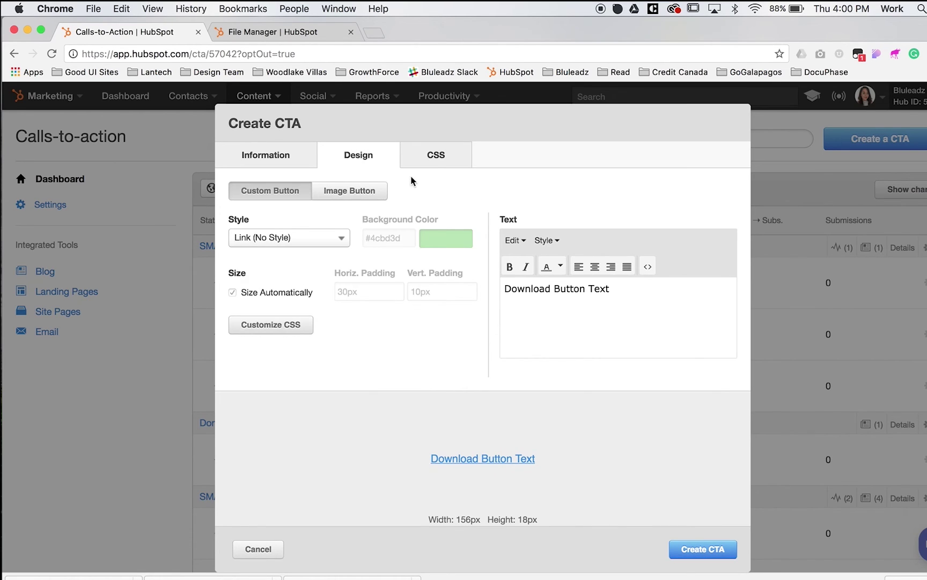
click(330, 234)
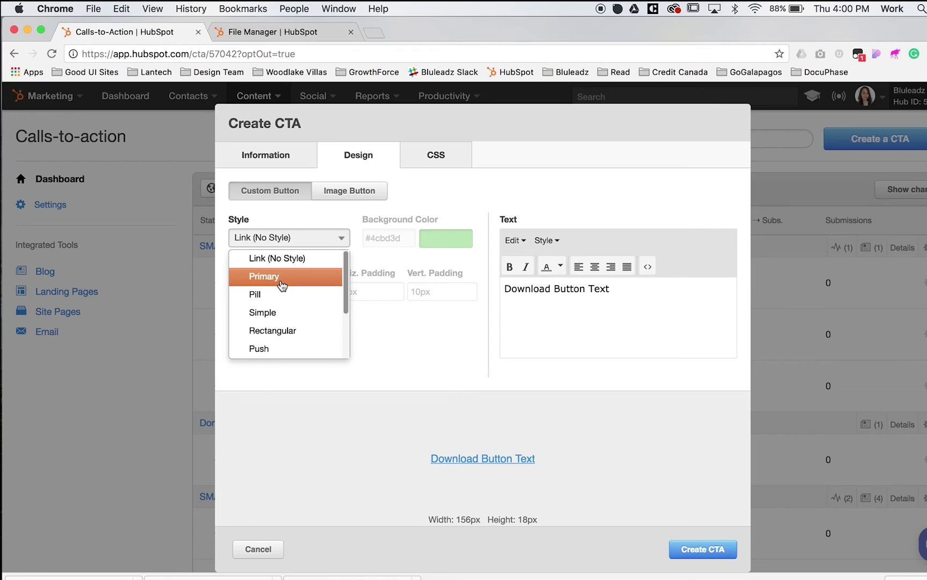
click(282, 314)
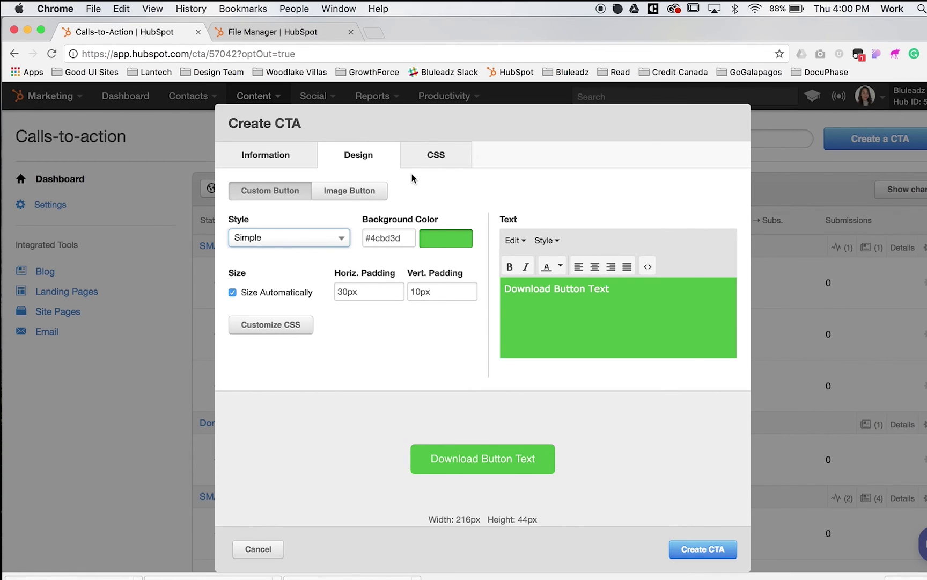
click(292, 158)
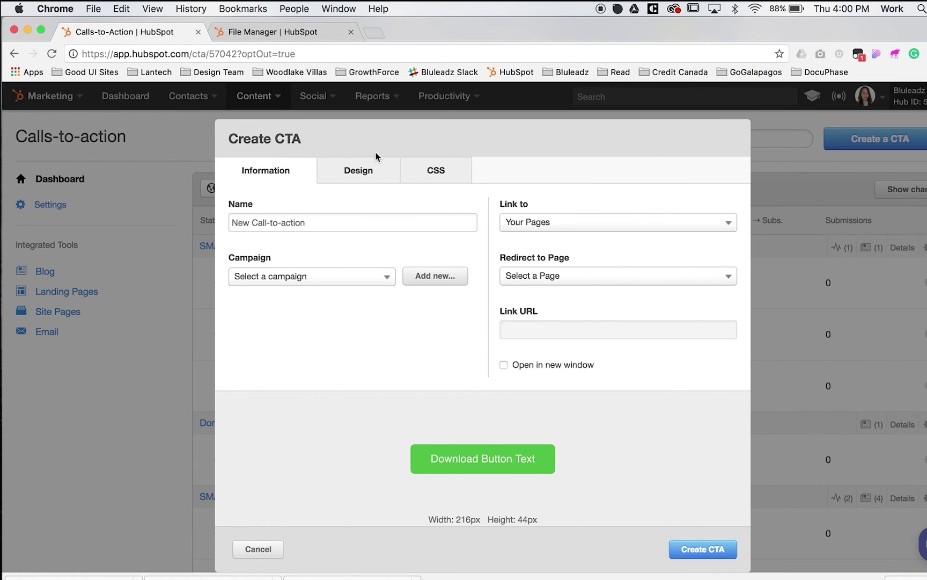
click(541, 275)
click(542, 317)
click(712, 548)
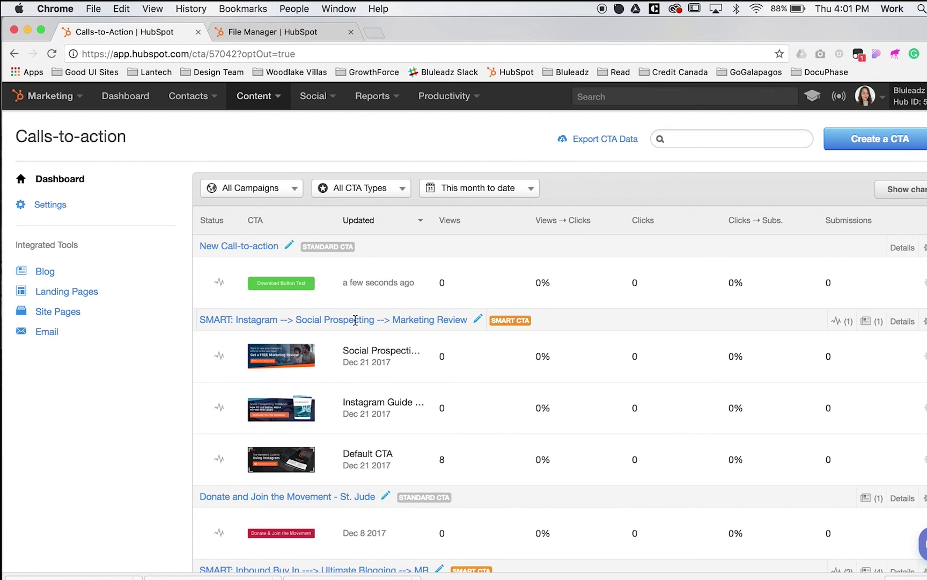
double_click(441, 283)
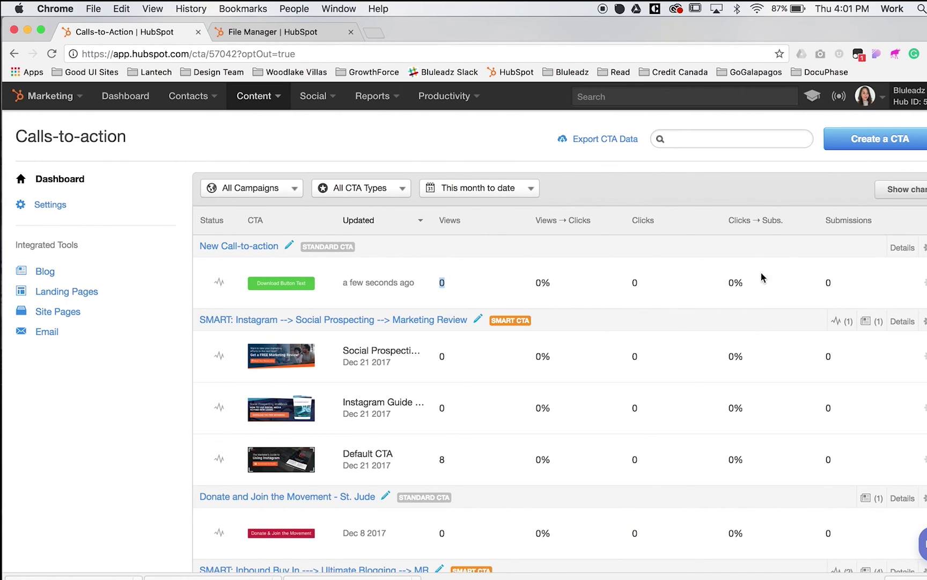
drag(841, 283, 707, 284)
click(668, 294)
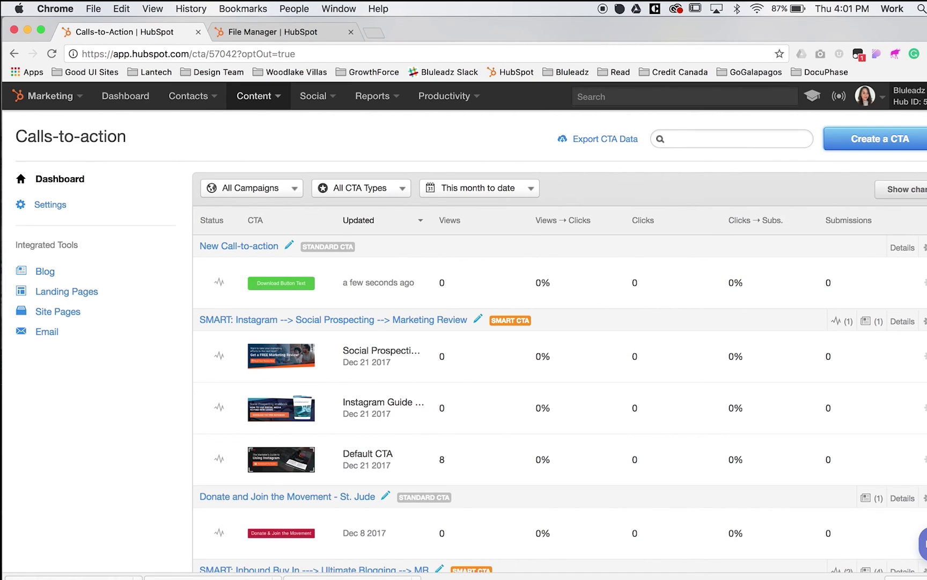
mouse_move(920, 139)
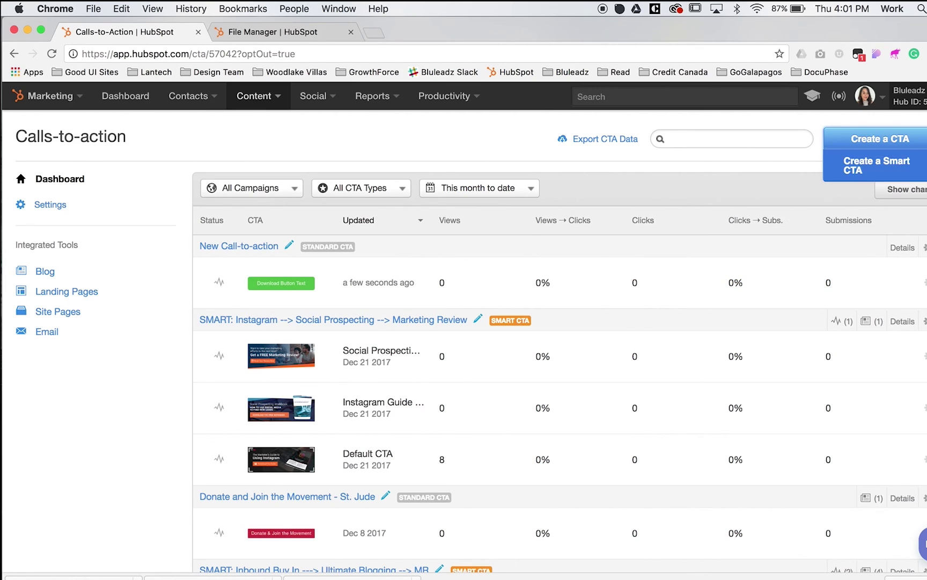
- Start another CTA, make it an Image Button, and open the image file picker
click(897, 139)
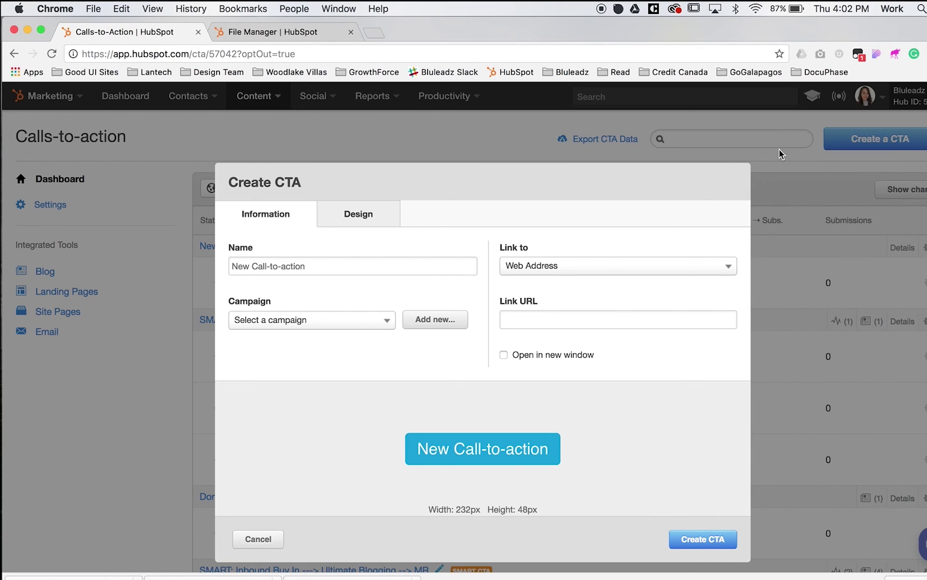
click(322, 267)
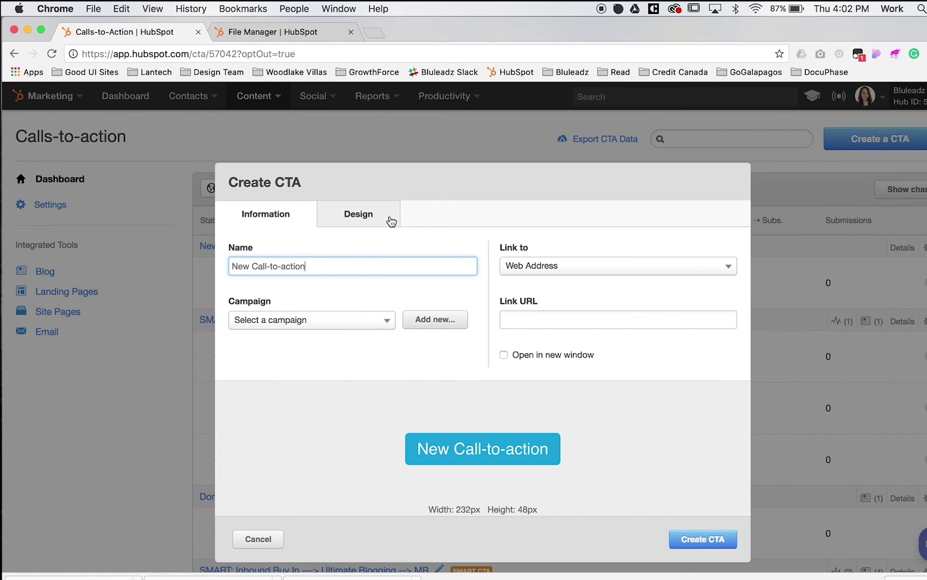
click(352, 216)
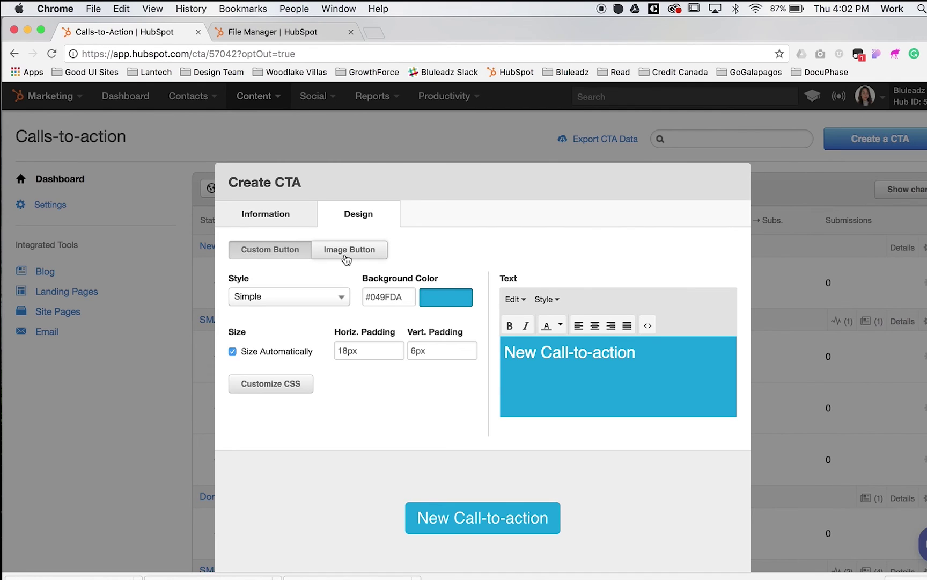
click(346, 260)
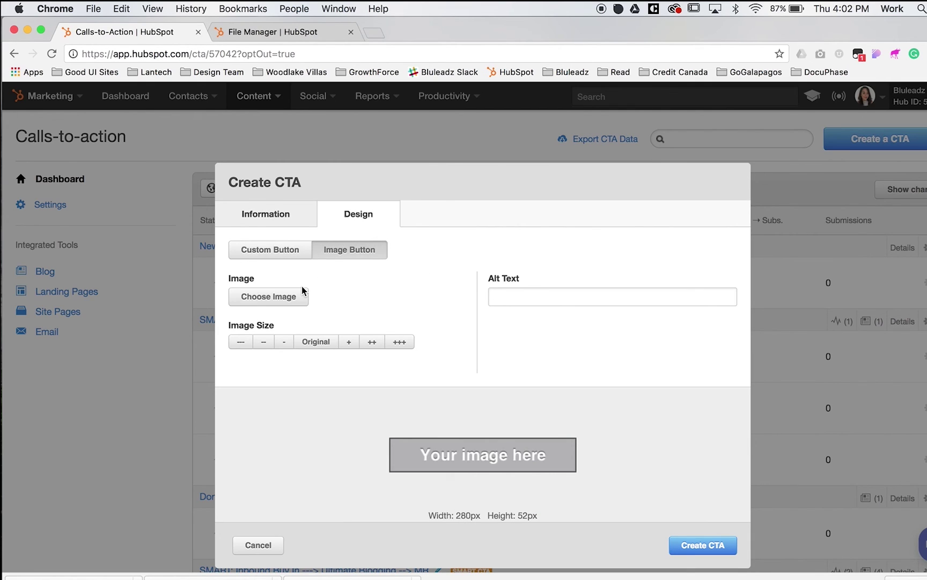
click(277, 304)
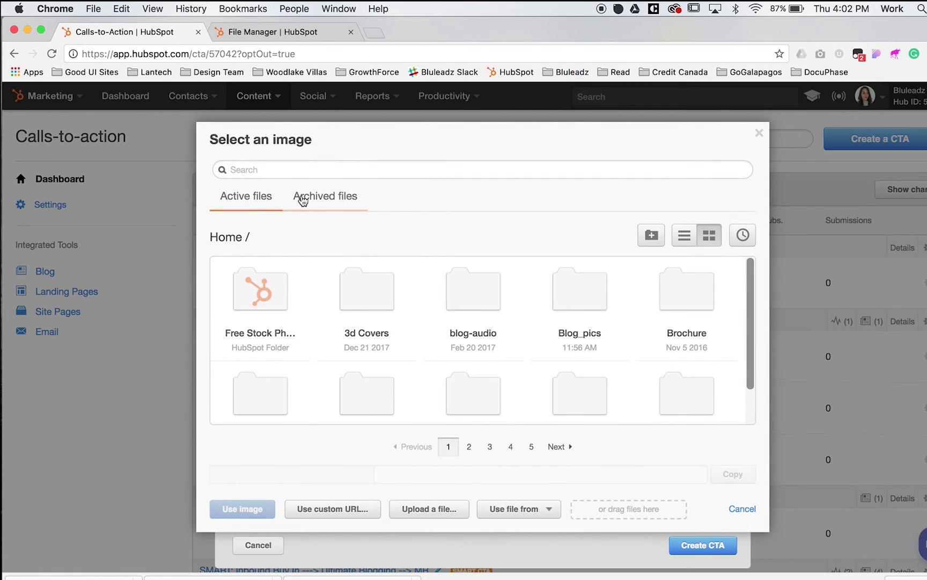
- Use the TEST_CTA_1-Marketing_Review.png image with alt text Cta_Image
click(283, 170)
text(test)
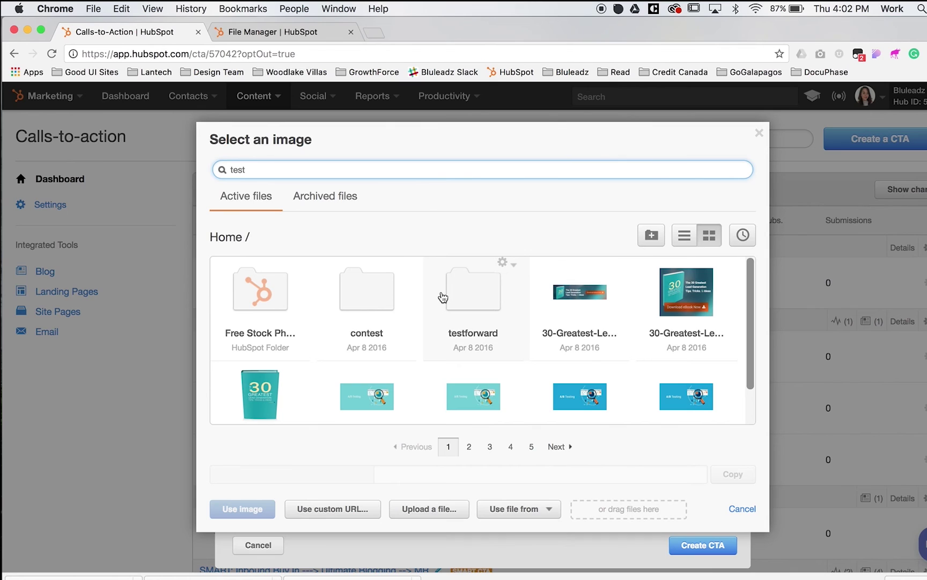
text(_cta)
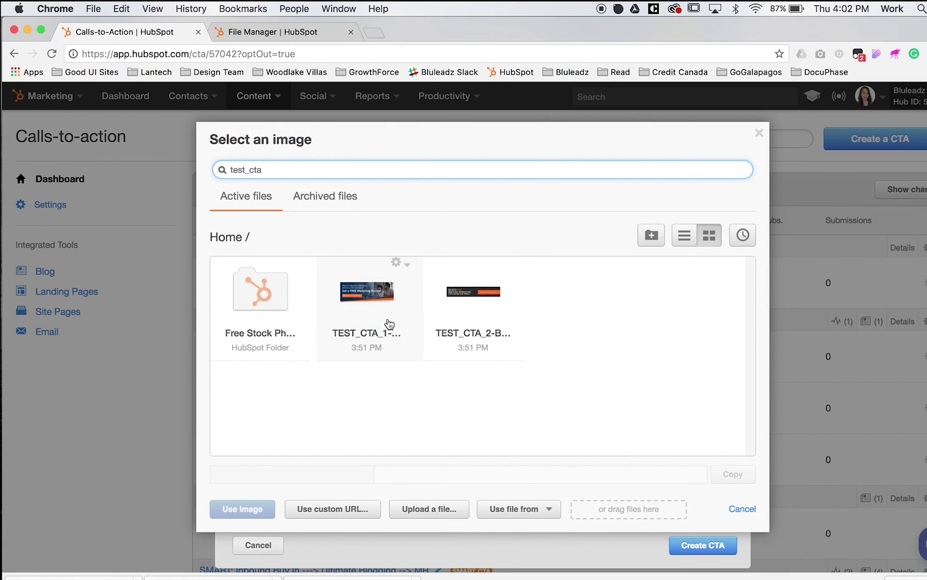
click(375, 304)
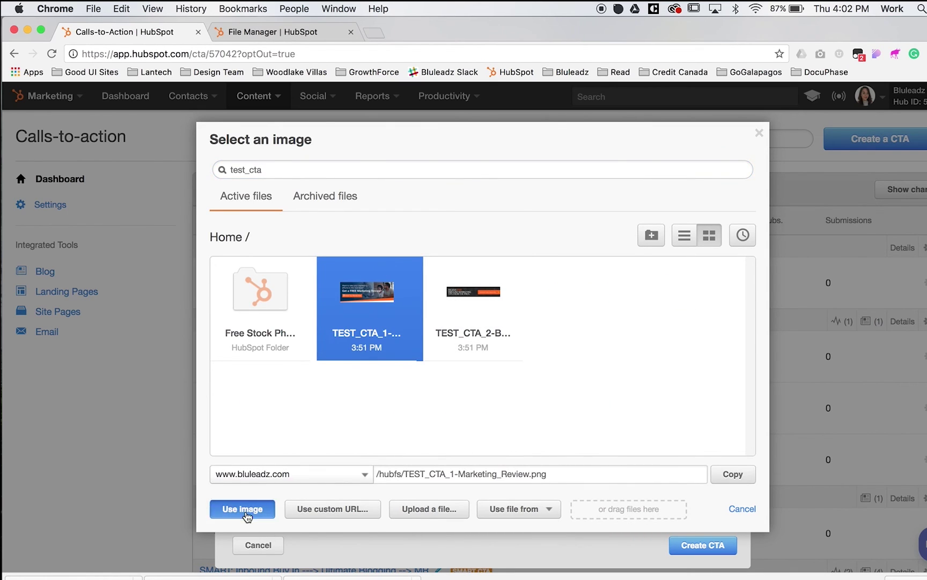
click(243, 509)
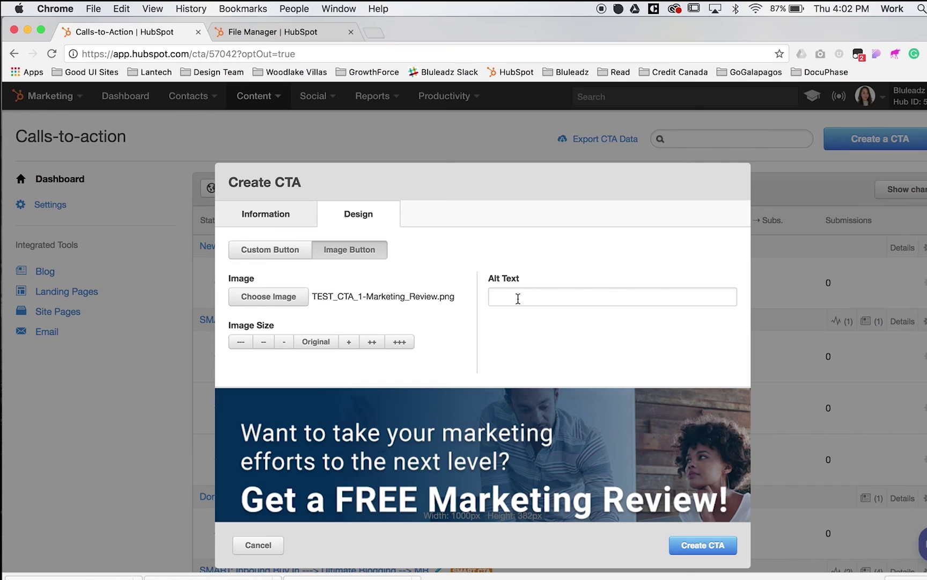
click(532, 294)
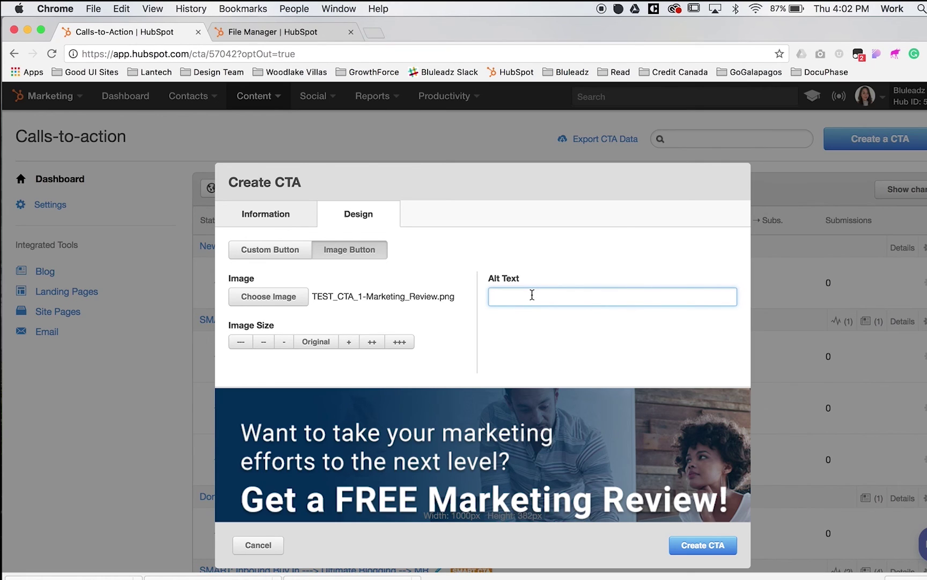
text(Cta_)
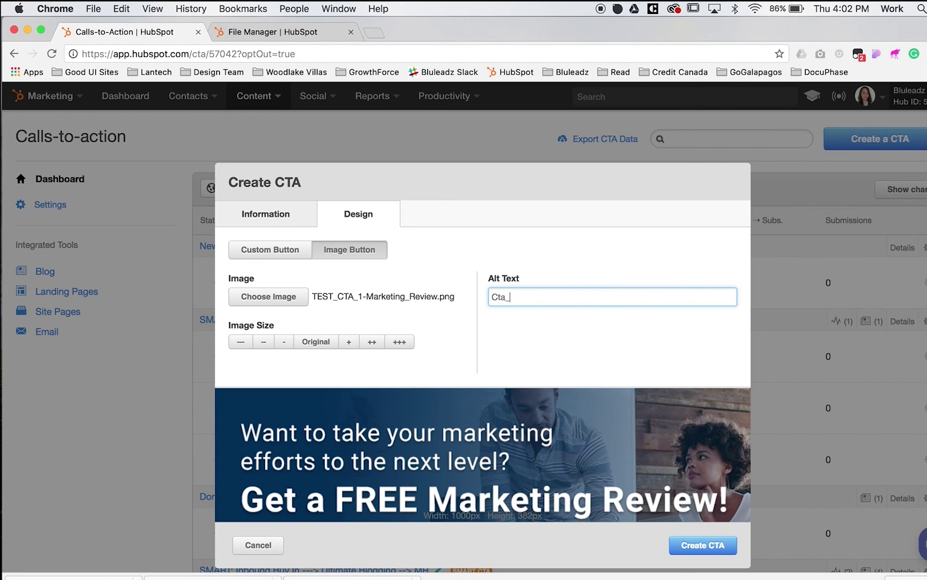
text(S)
key(BackSpace)
text(Image)
- Link the CTA to the "Scrum" Explained post under Your Pages, opening in a new window
click(274, 225)
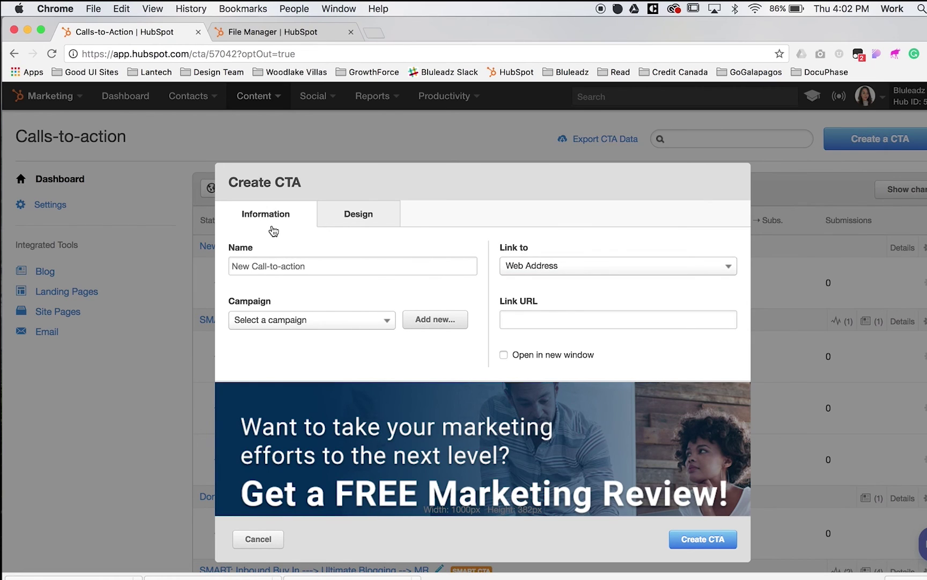
click(544, 264)
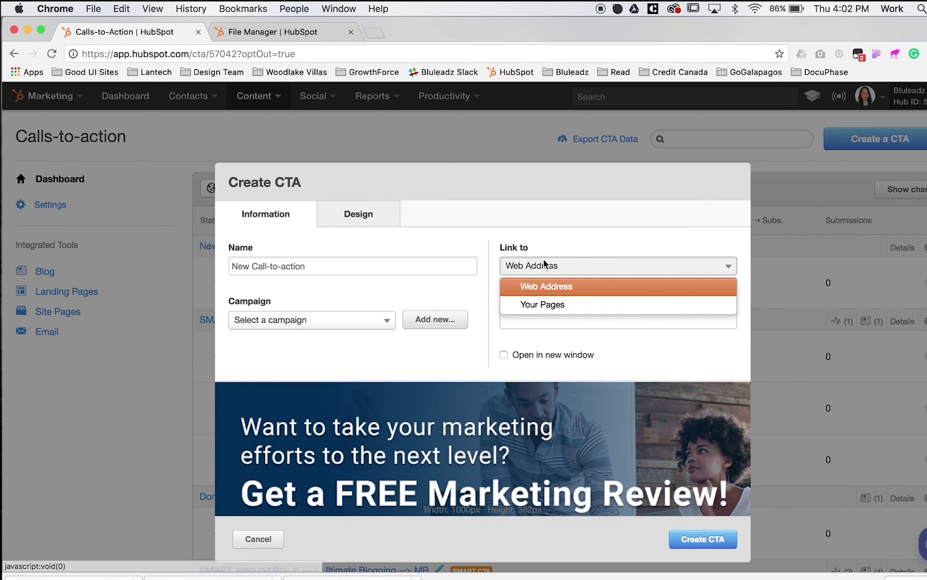
click(543, 304)
click(544, 319)
click(545, 364)
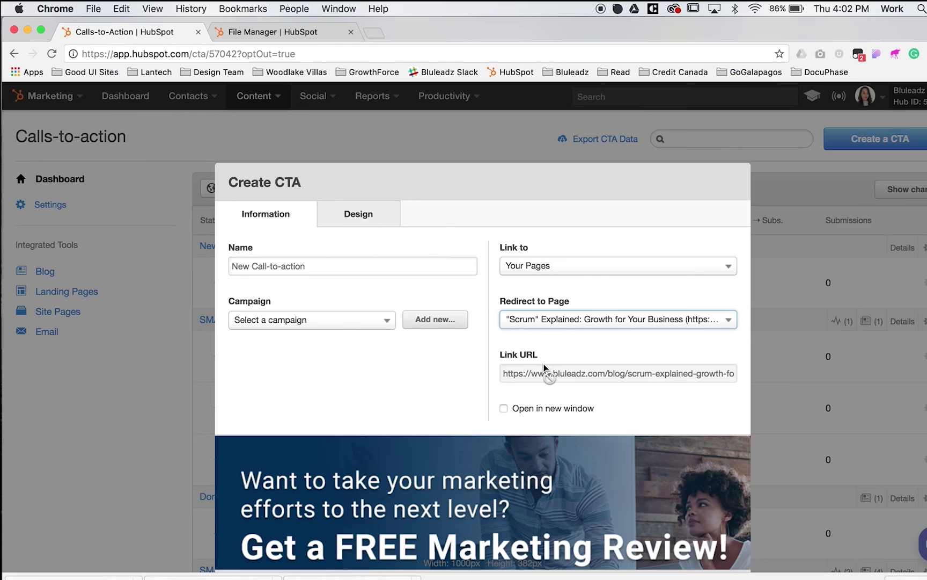
click(505, 409)
scroll(609, 417, down, 2)
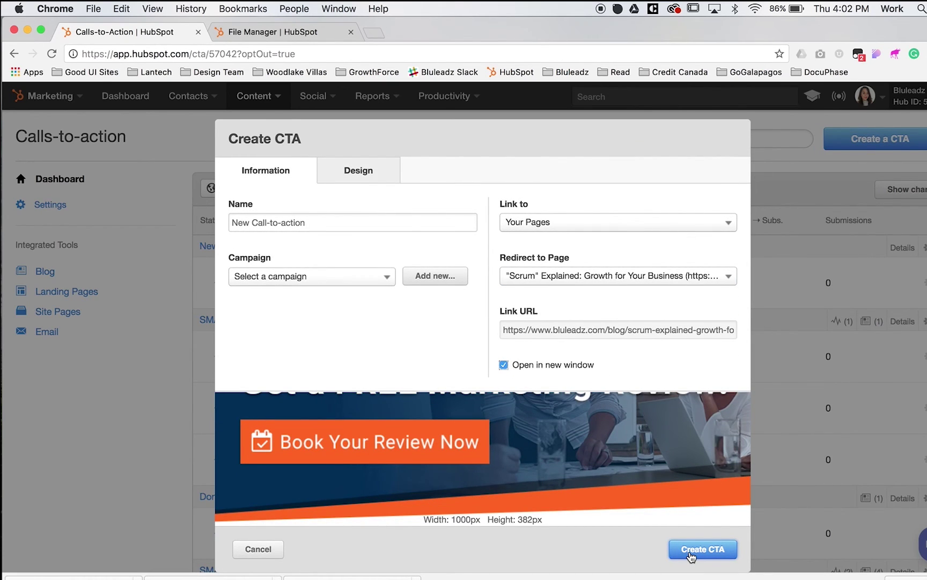
- Save the image CTA, then begin creating a Smart CTA
click(702, 548)
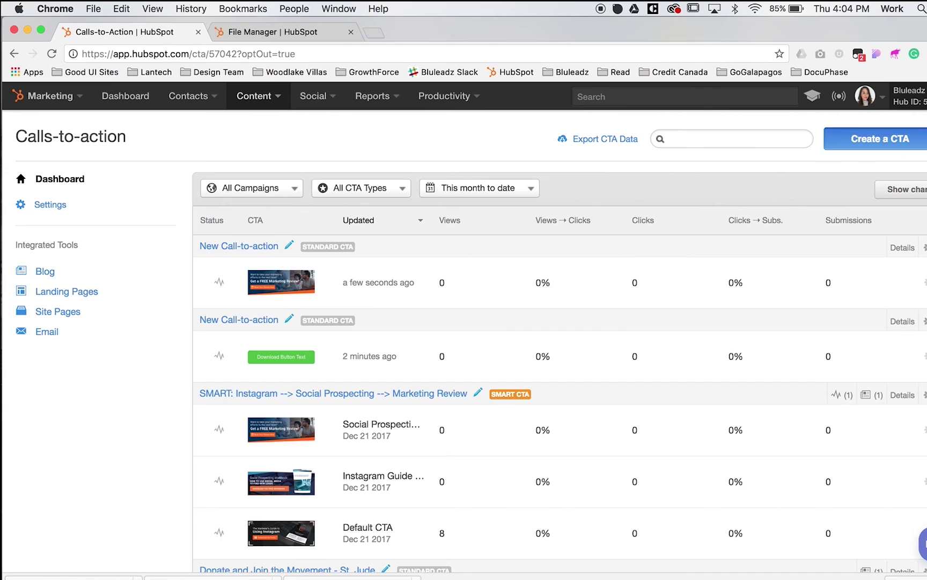
click(880, 139)
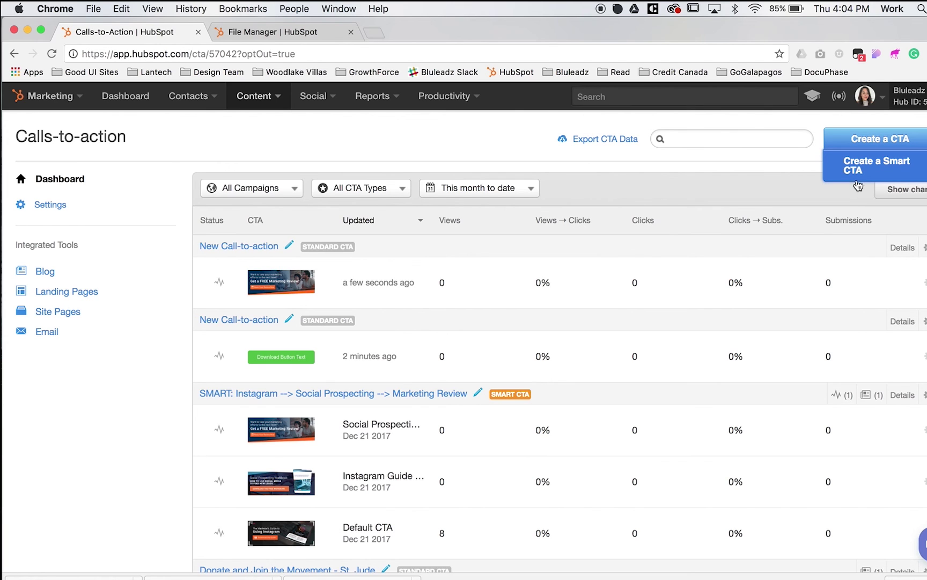
click(865, 173)
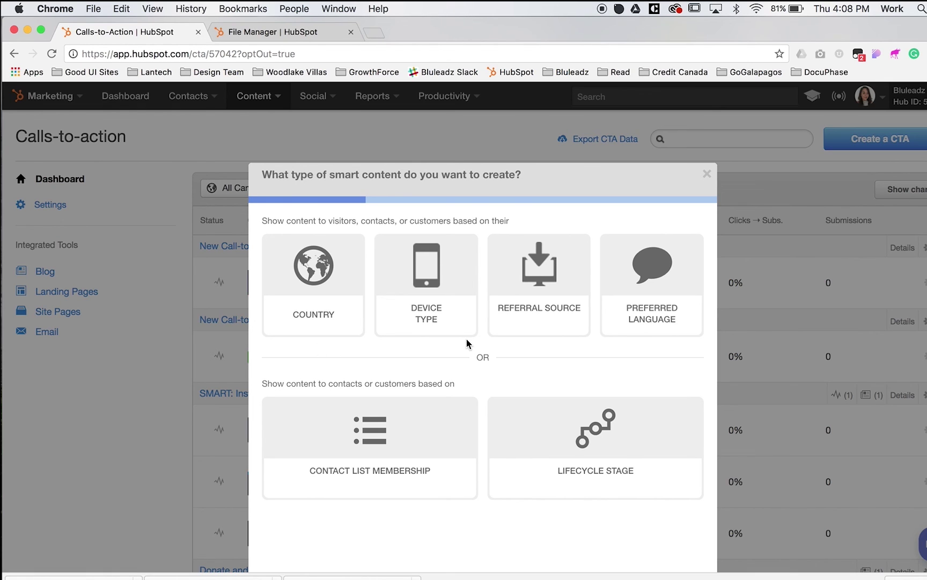
- Base the smart rule on Contact List Membership, targeting the Daily Subscribers - Inbound Marketing Blog list
scroll(427, 362, down, 3)
click(428, 365)
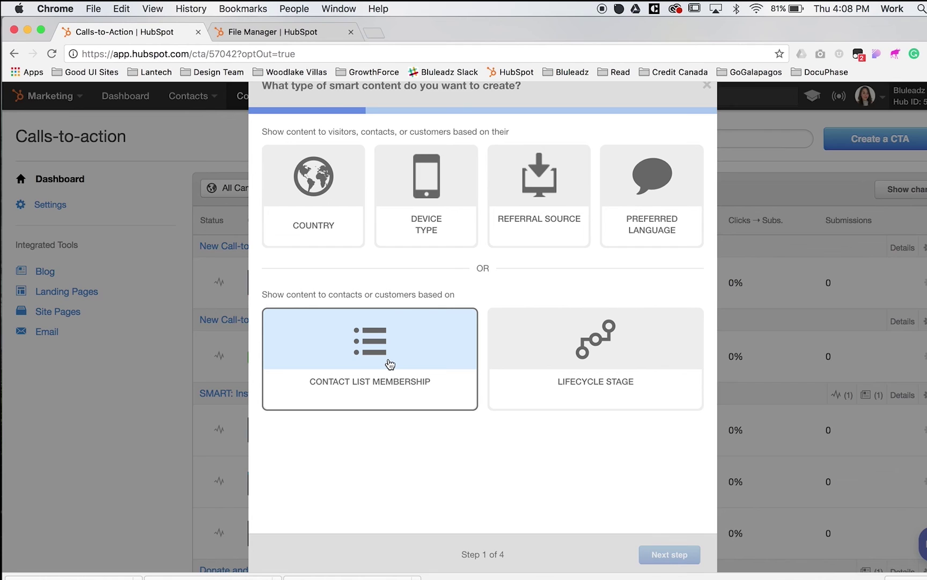
scroll(424, 382, down, 2)
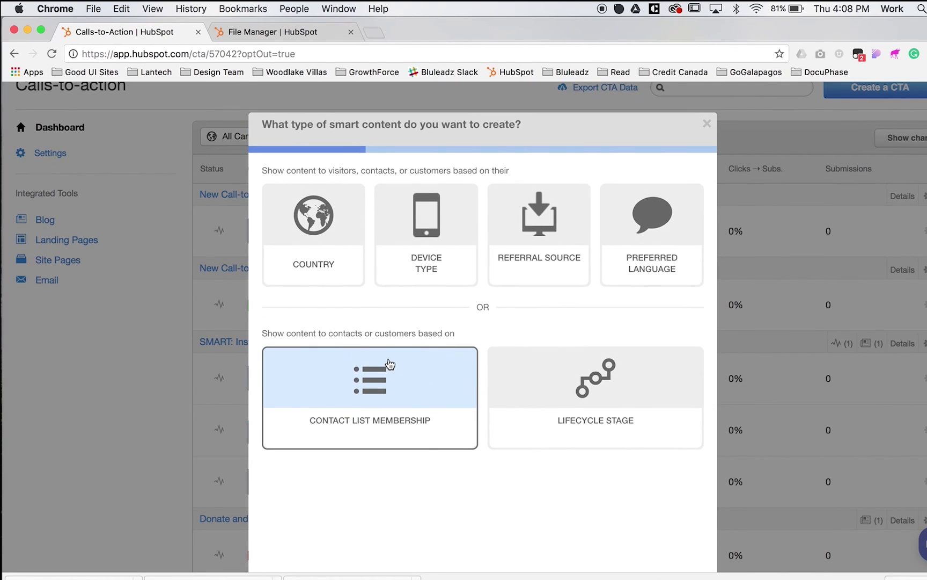
scroll(390, 364, down, 2)
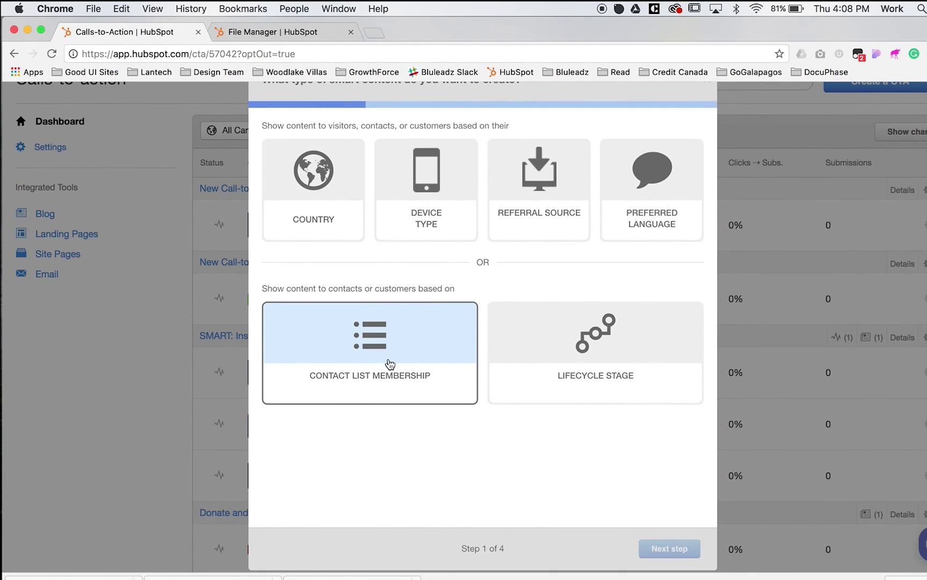
click(390, 364)
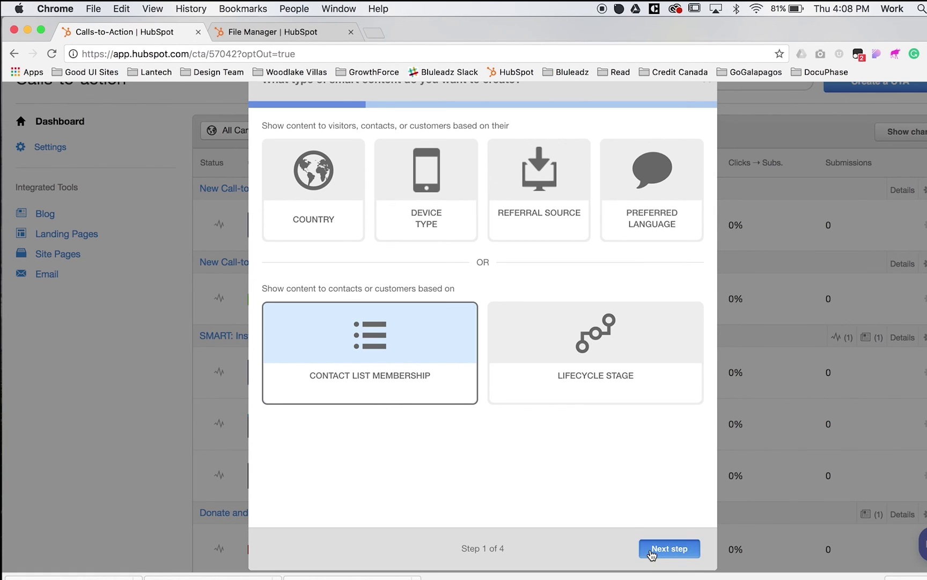
click(653, 549)
click(374, 152)
text(subscr)
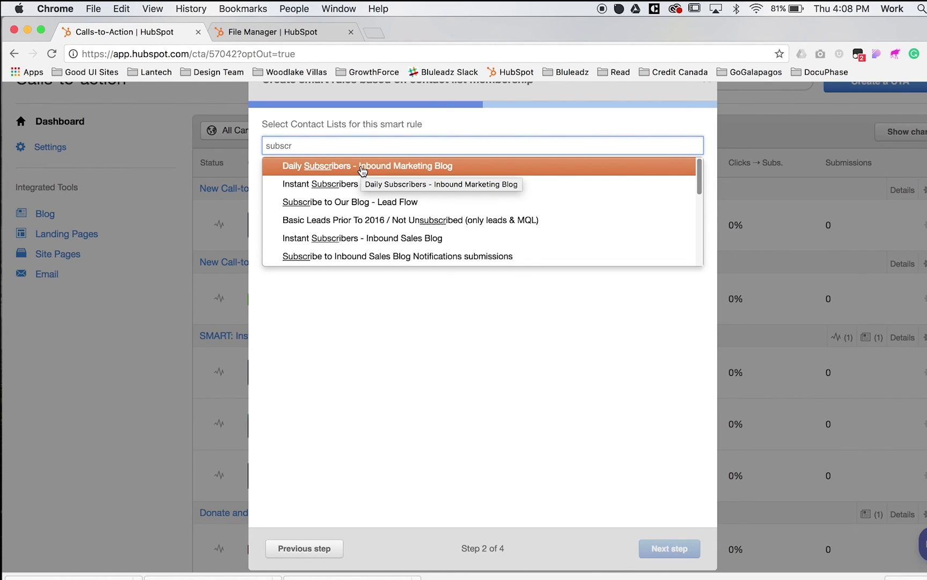
click(362, 167)
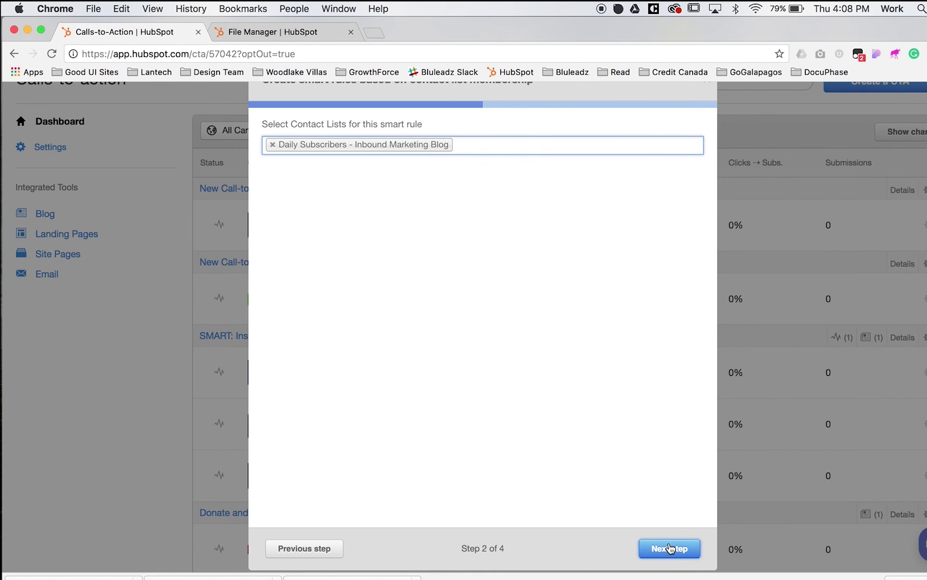
- Create a new CTA for this rule named 'Already Subscribed'
click(671, 553)
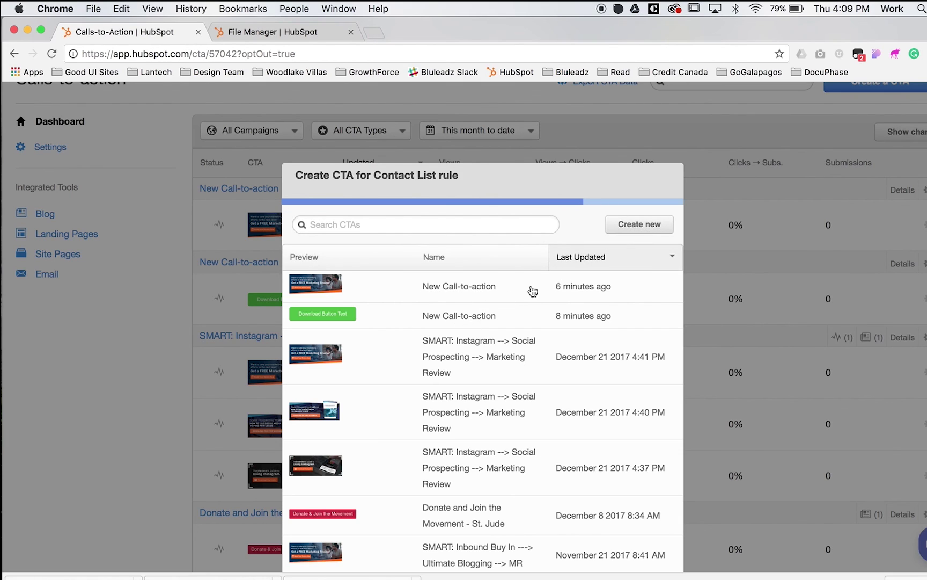
click(642, 224)
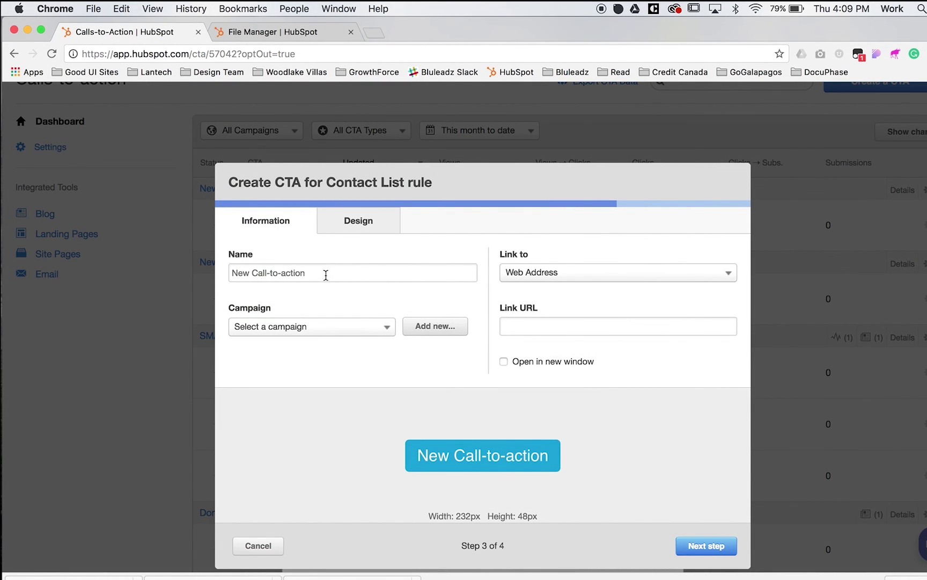
click(325, 274)
key(super+a)
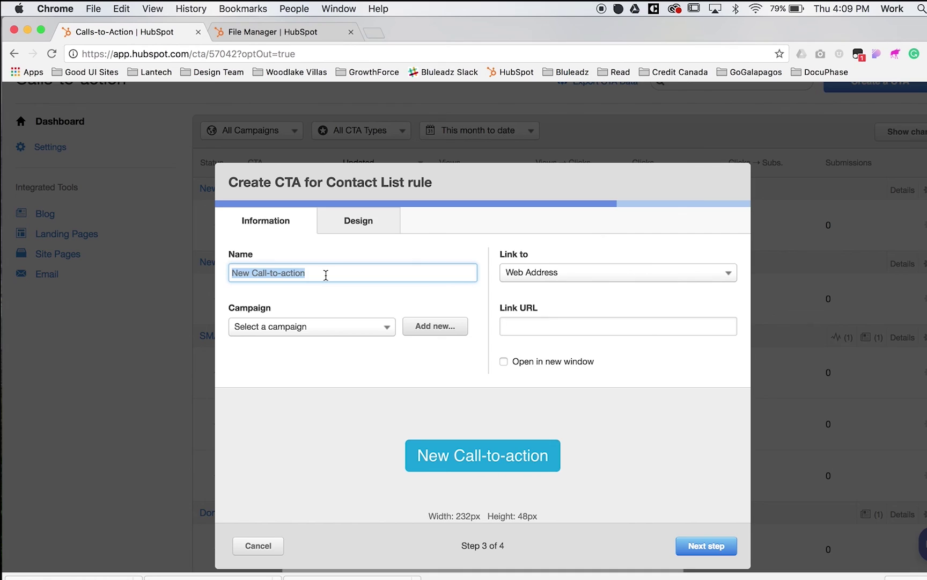
text(el)
key(BackSpace)
key(BackSpace)
text(A)
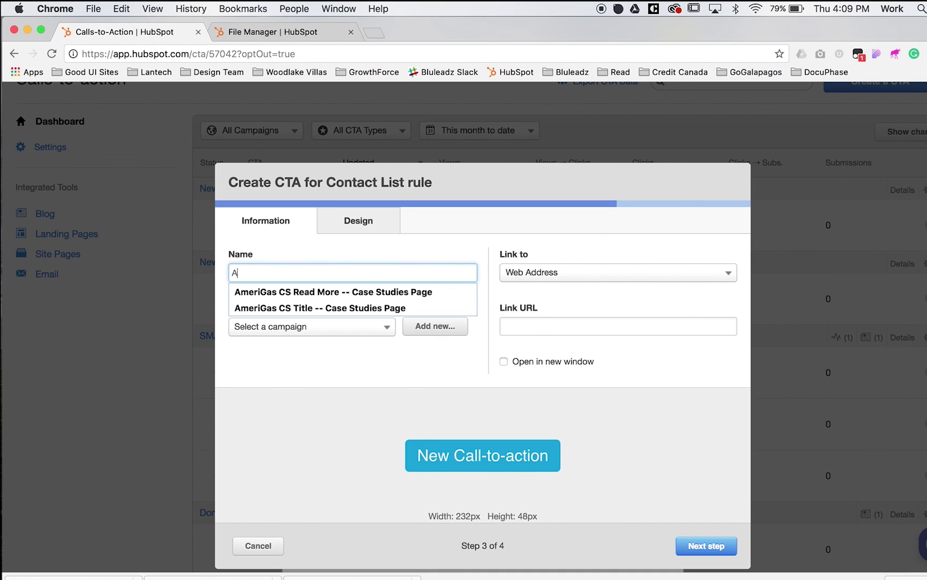
text(l)
key(BackSpace)
text(lready )
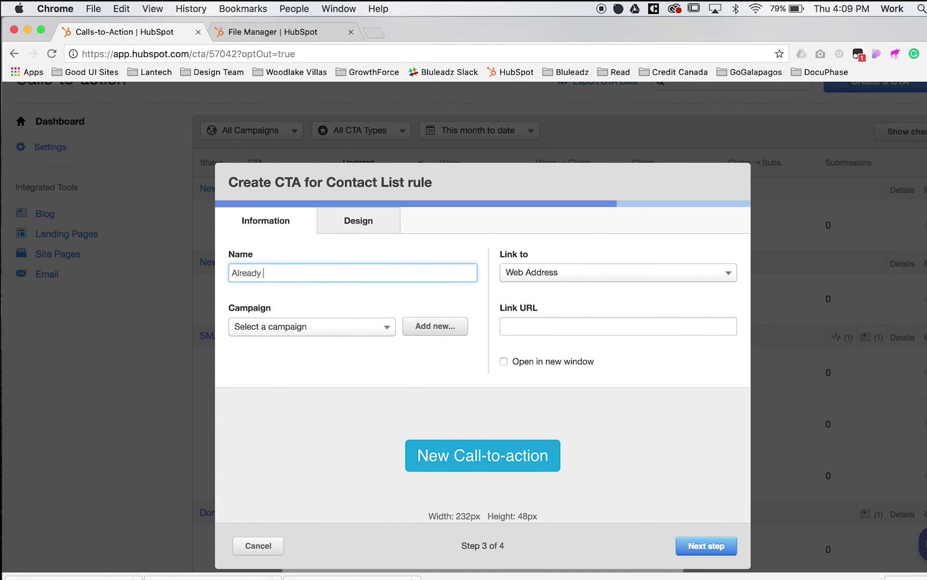
text(Subscribed)
- Link it to the 5 Ways to Use Video guide in a new window, as an image button
click(544, 273)
click(543, 309)
click(534, 326)
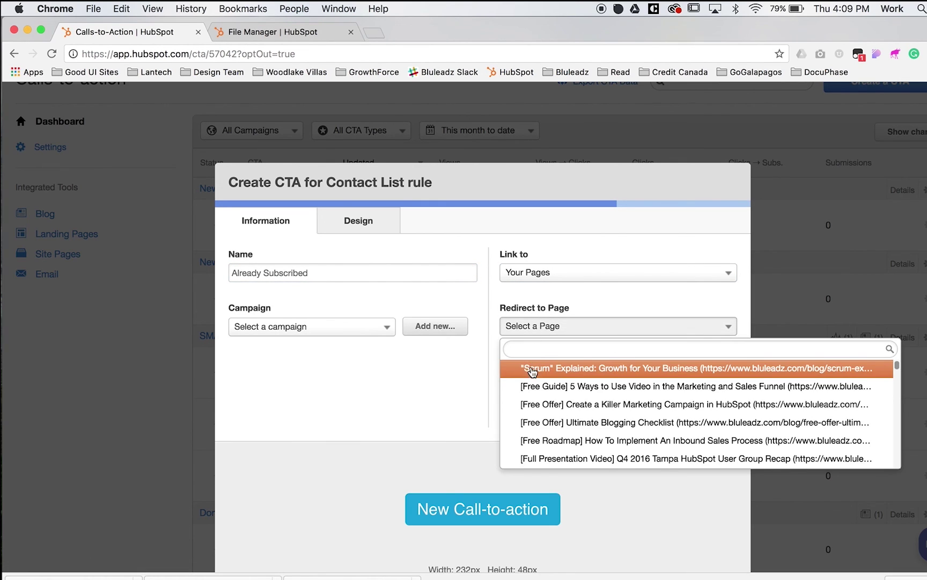
click(531, 386)
click(504, 415)
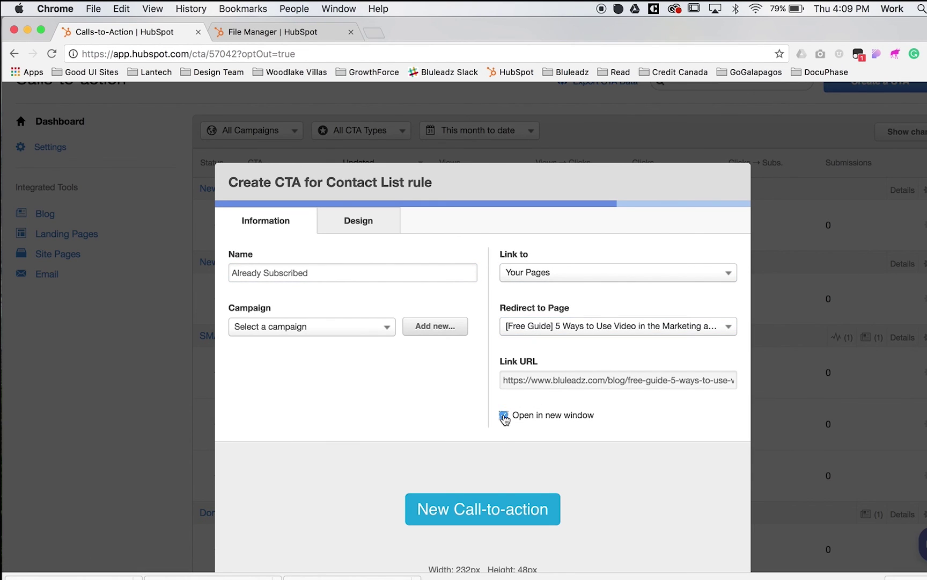
click(363, 222)
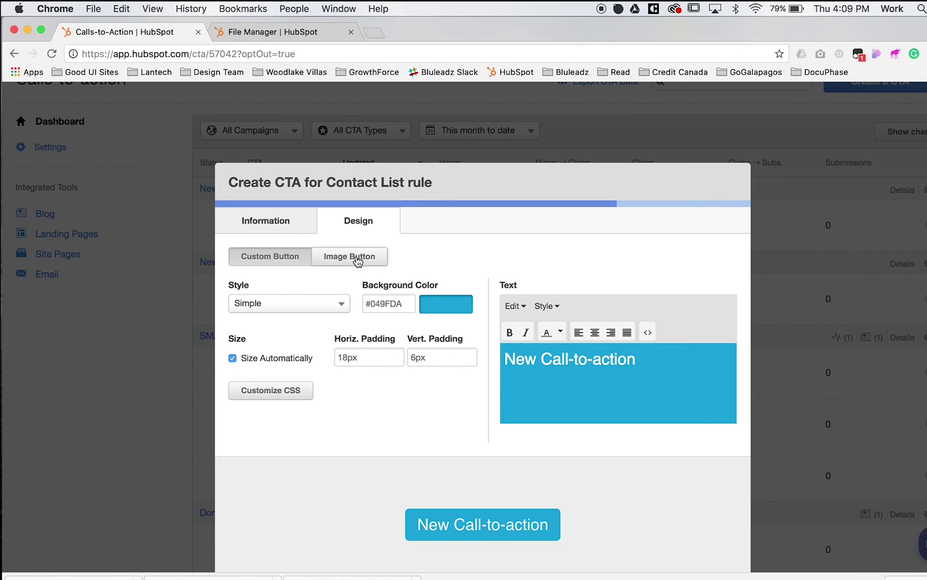
click(358, 259)
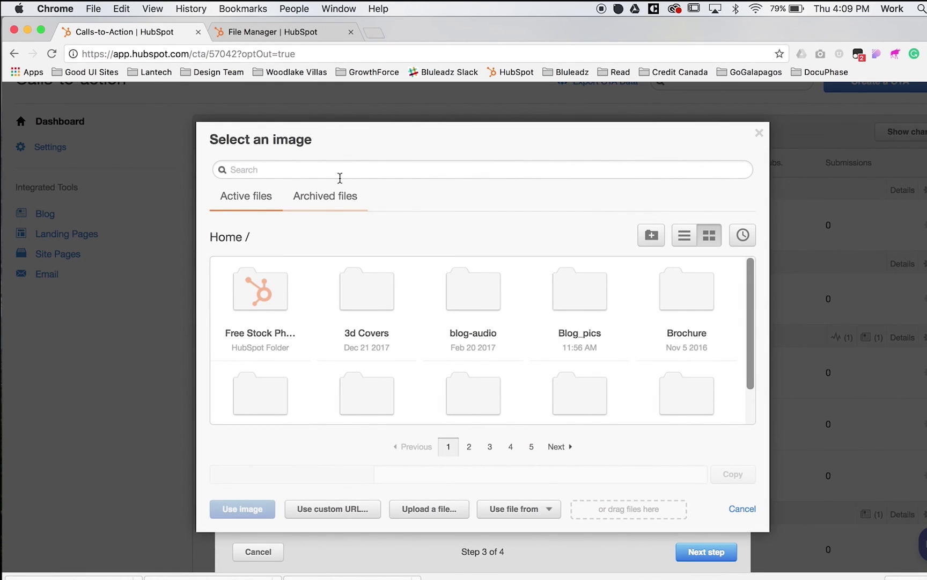
- Give the rule's CTA the TEST_CTA_1-Marketing_Review.png image
click(334, 172)
text(test_)
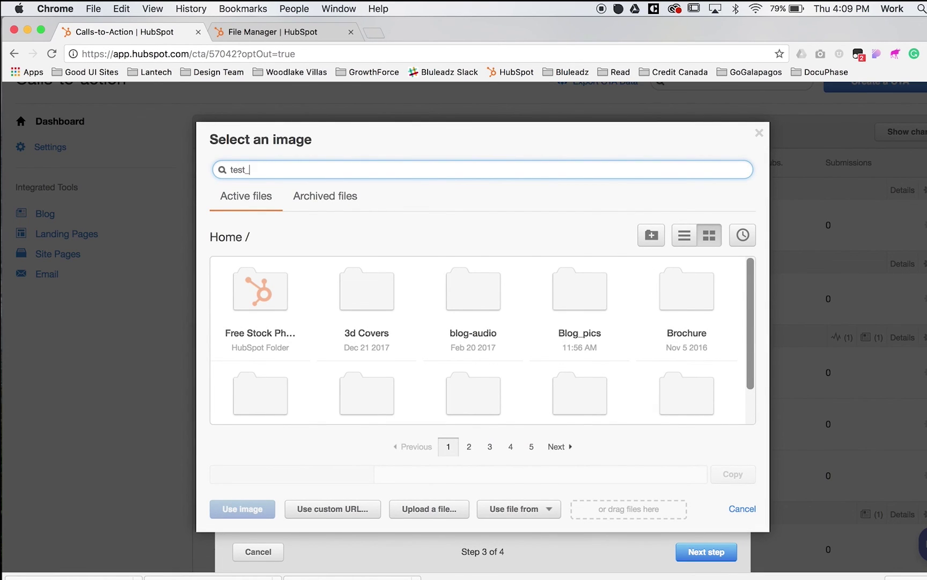
text(cta)
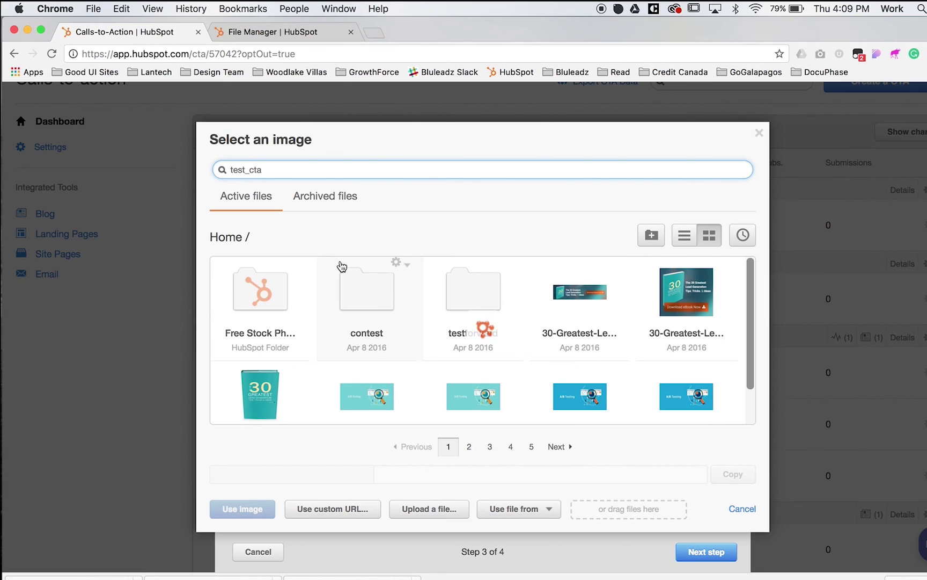
click(342, 310)
click(242, 509)
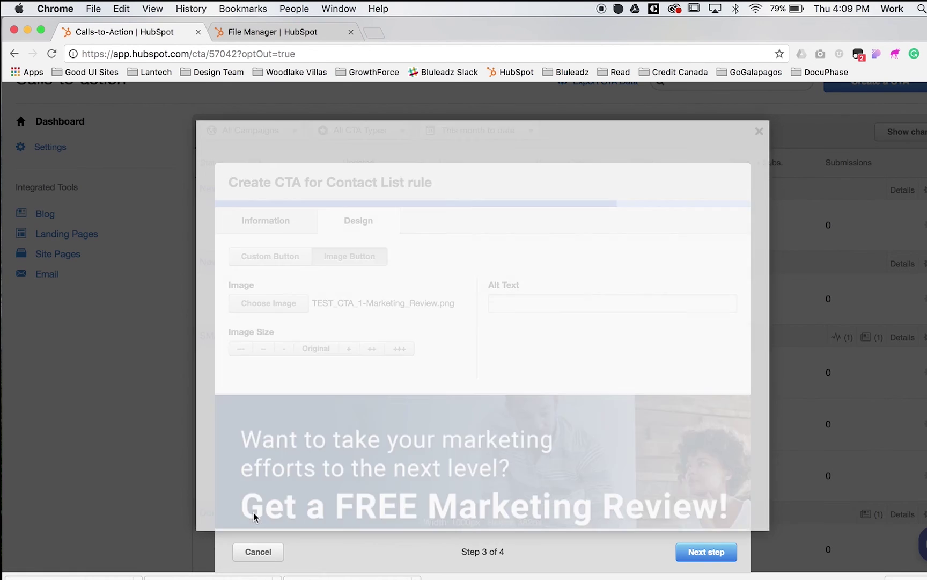
- Advance through the smart CTA steps to the Create Default CTA chooser
scroll(411, 450, down, 2)
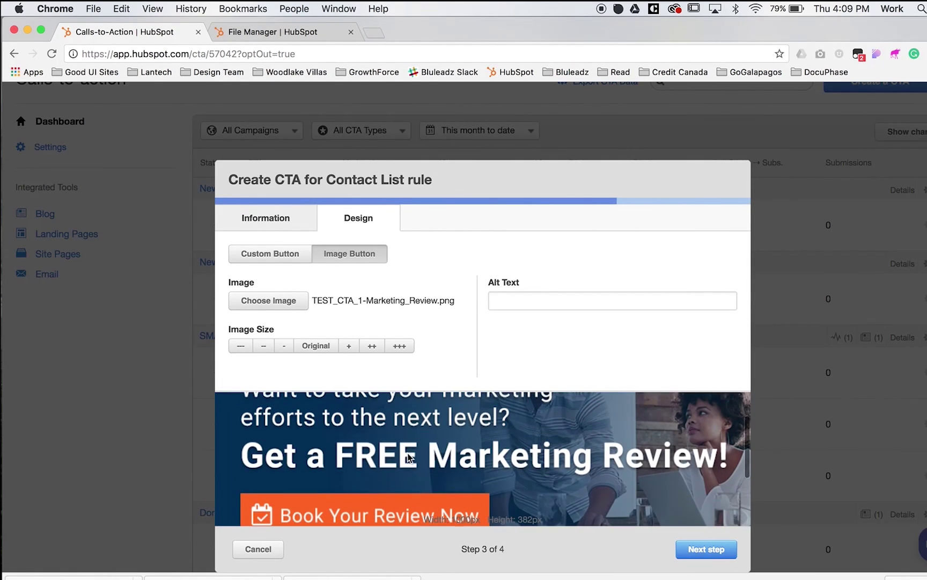
scroll(410, 458, down, 1)
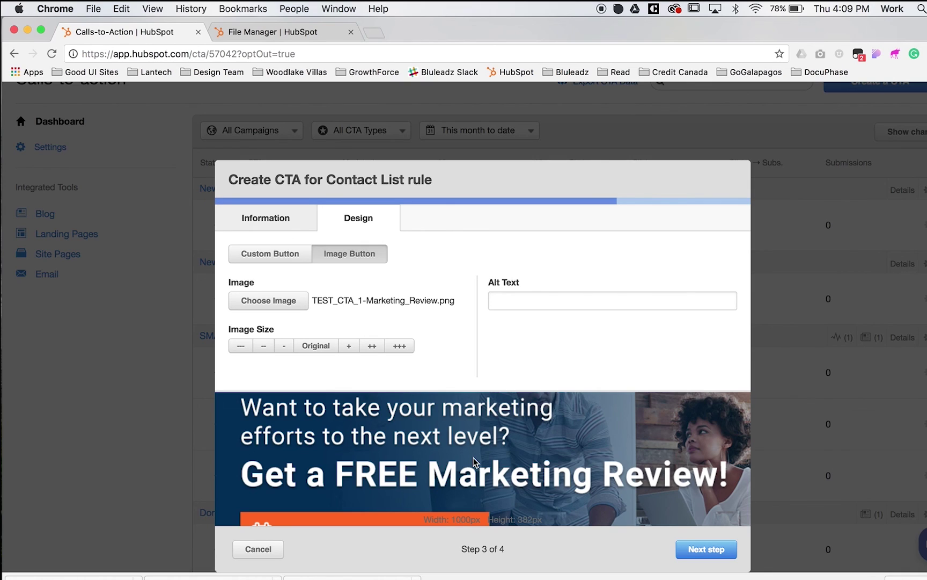
click(699, 550)
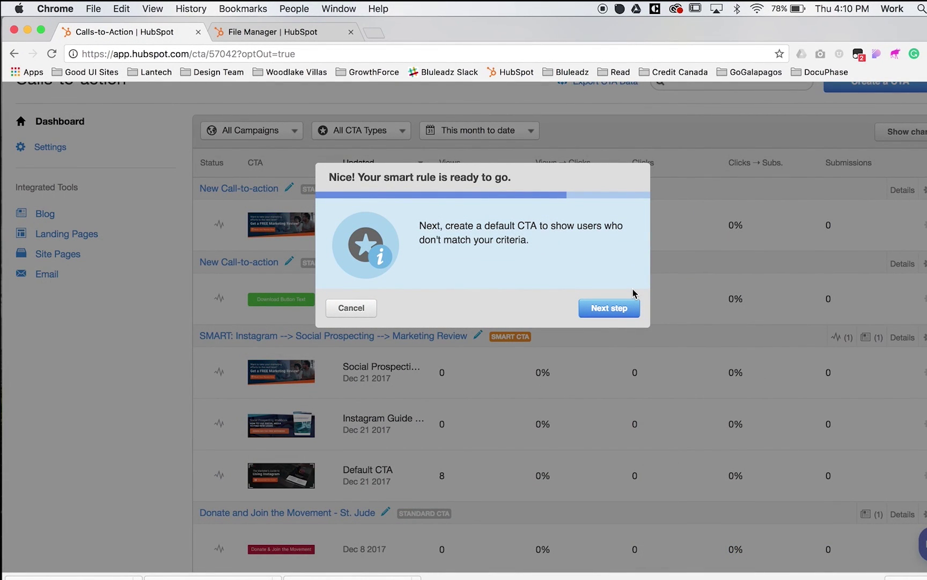
click(608, 310)
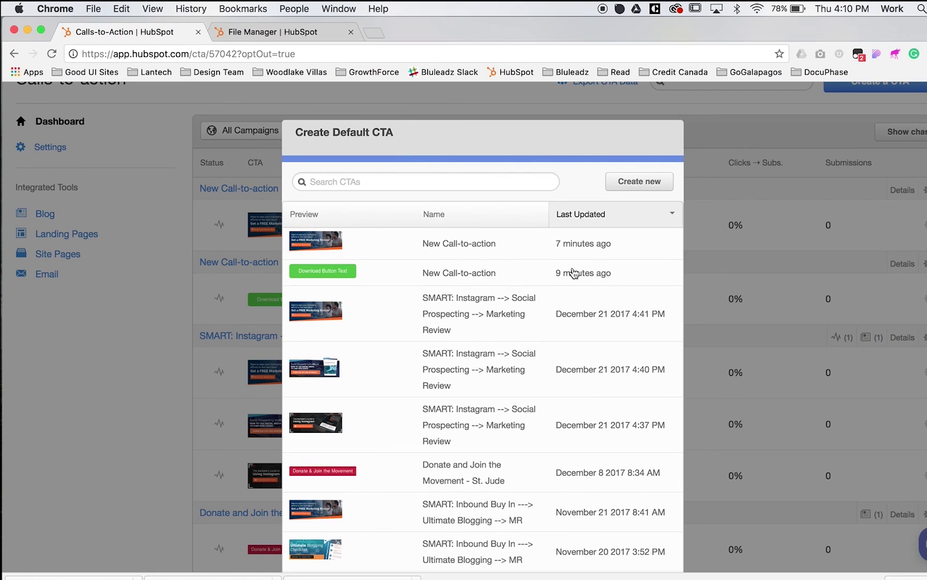
- Start a new default CTA as an image button using the TEST_CTA_2-Blog-Subscribe.png banner
click(654, 180)
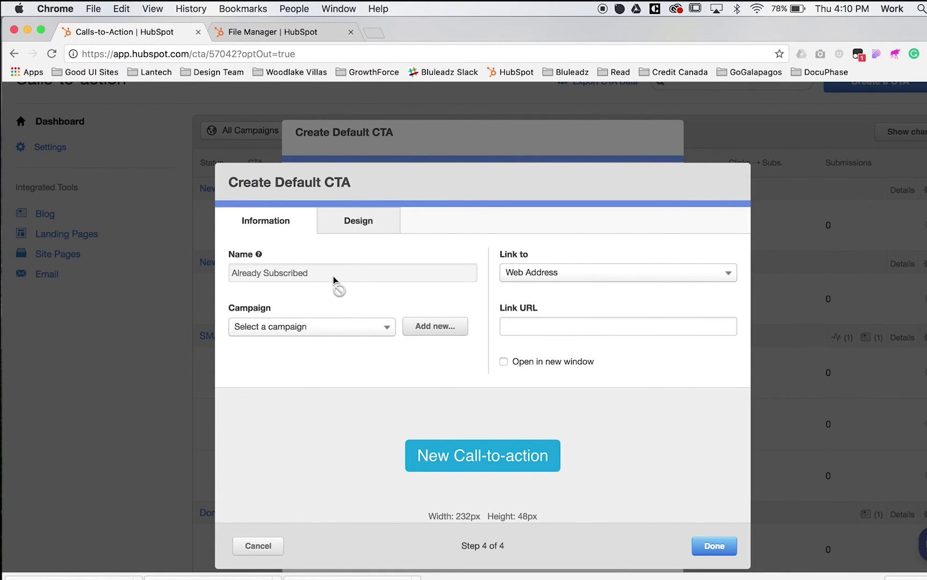
click(353, 231)
click(353, 258)
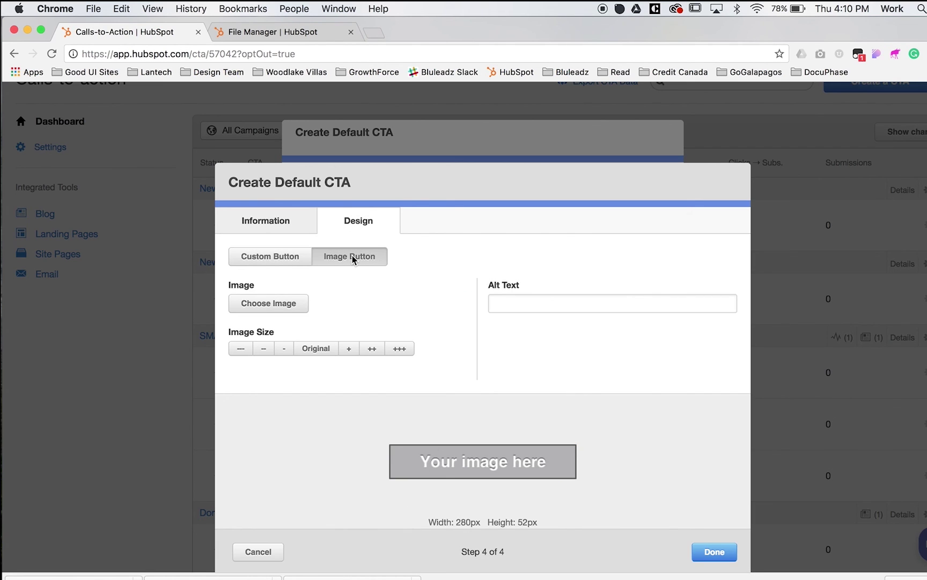
click(288, 305)
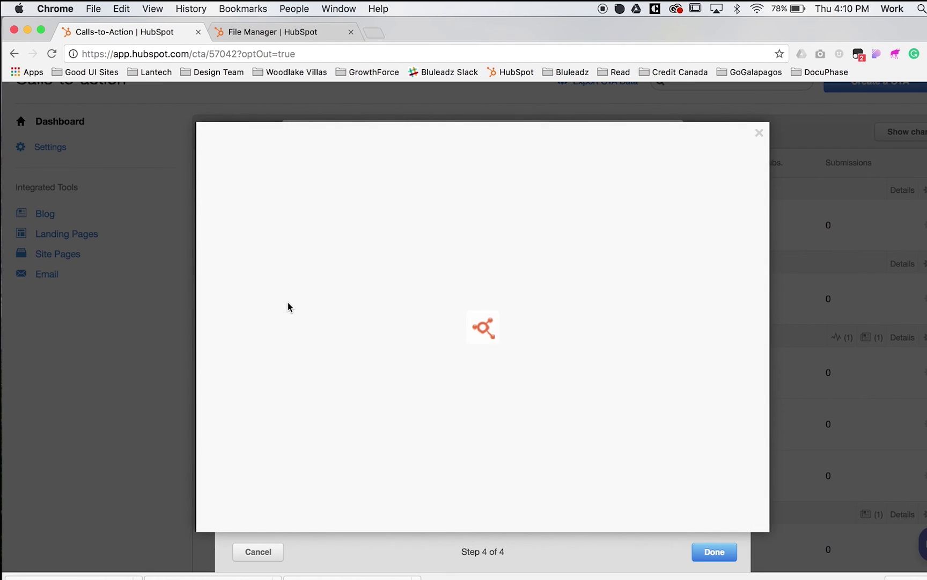
click(332, 172)
text(test)
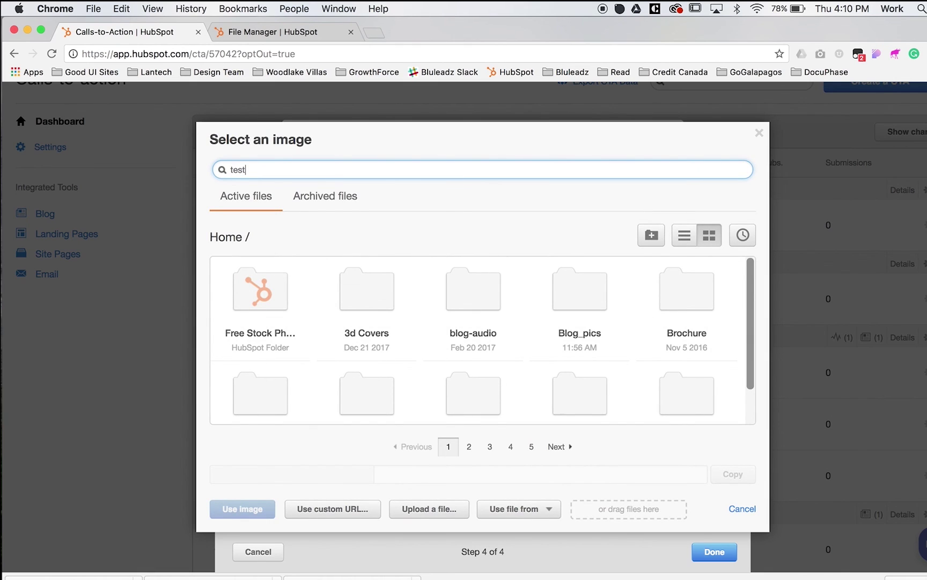
key(BackSpace)
key(BackSpace)
key(BackSpace)
key(BackSpace)
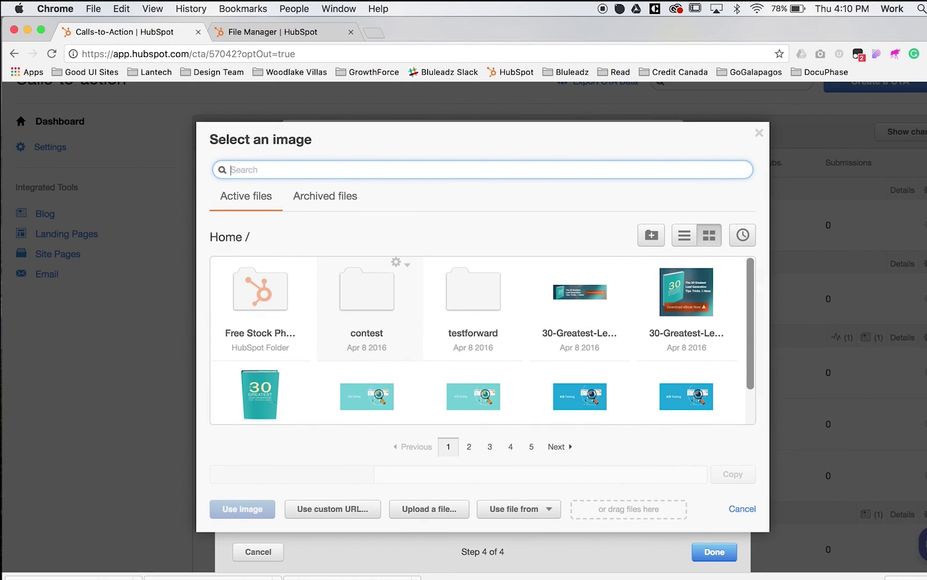
text(test_cta)
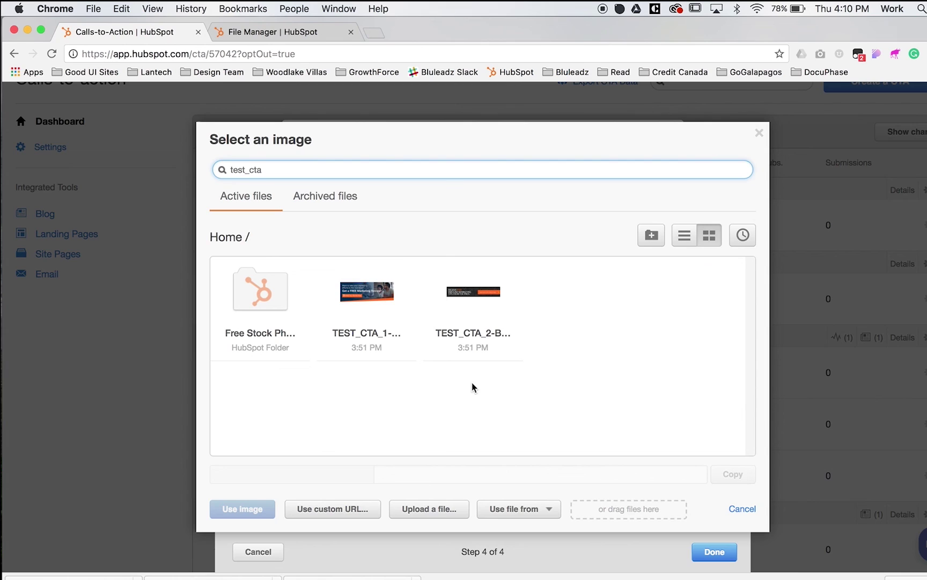
click(472, 302)
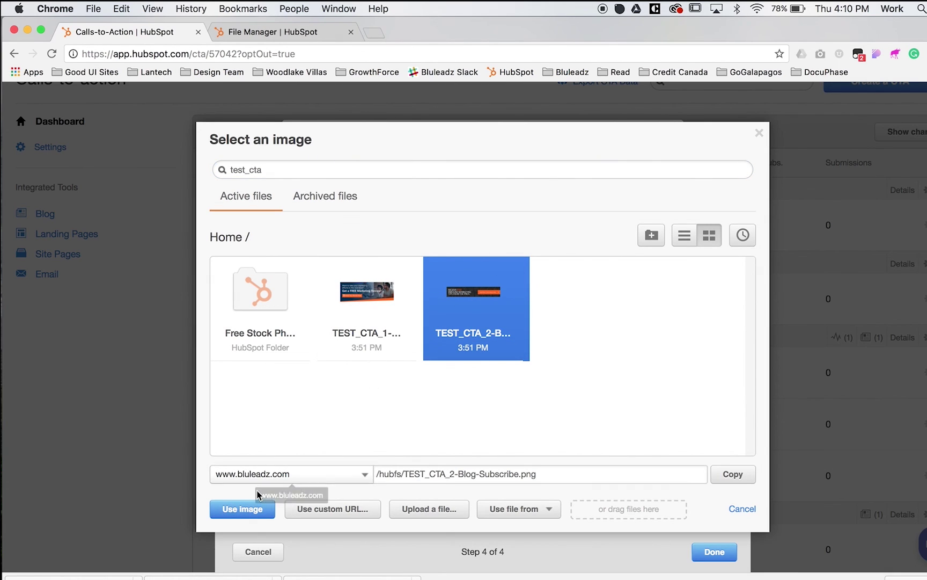
click(256, 509)
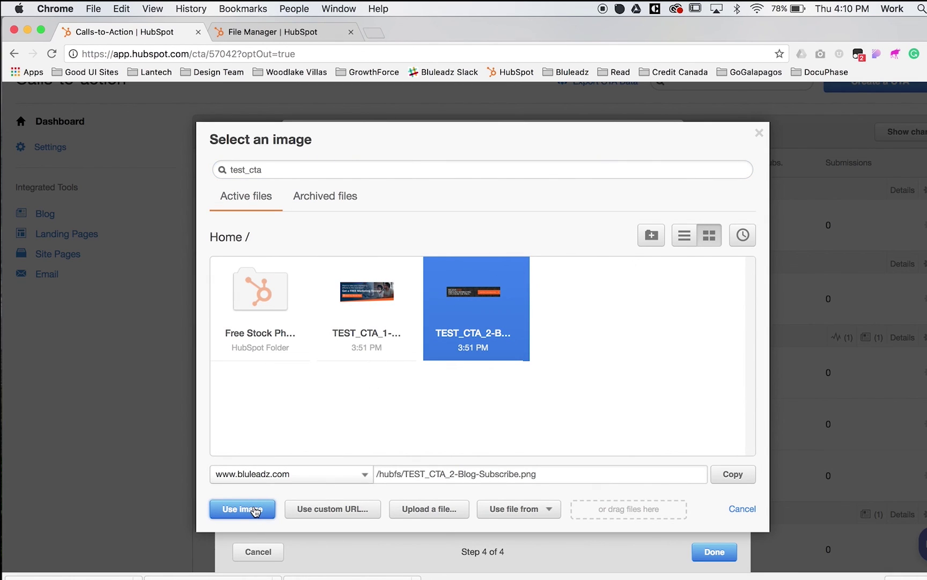
click(256, 510)
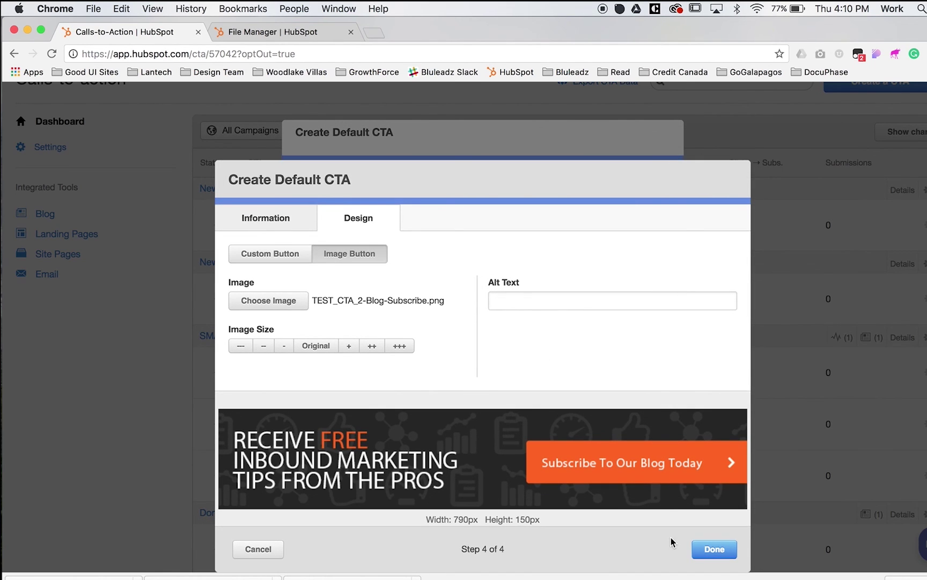
- Link the default CTA to the video free-guide page, opening in a new window, and finish
click(709, 553)
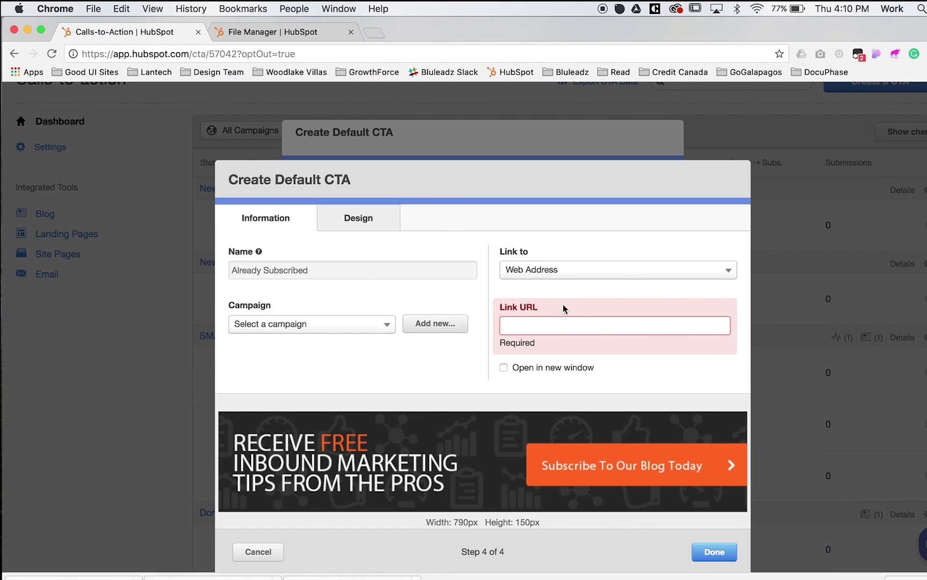
double_click(544, 342)
click(542, 275)
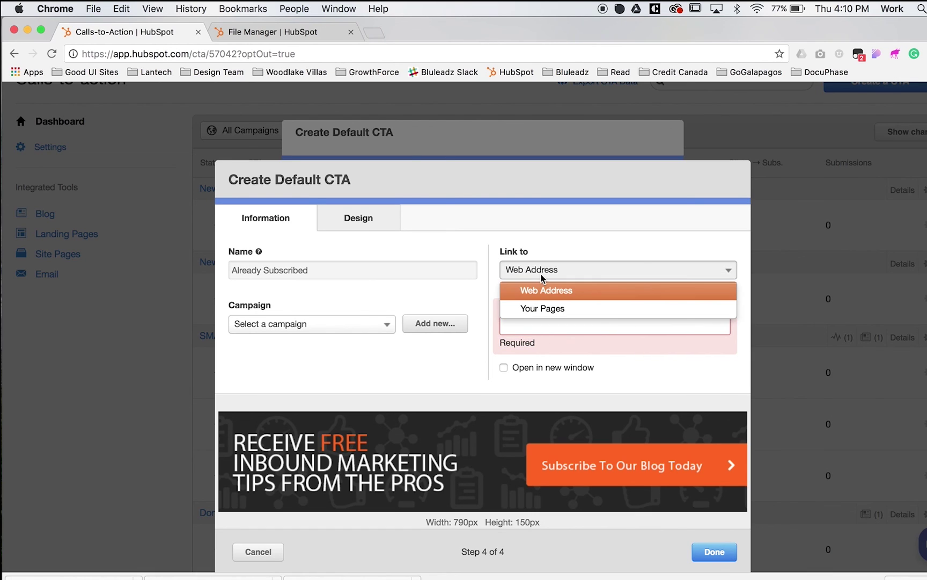
click(545, 308)
click(546, 323)
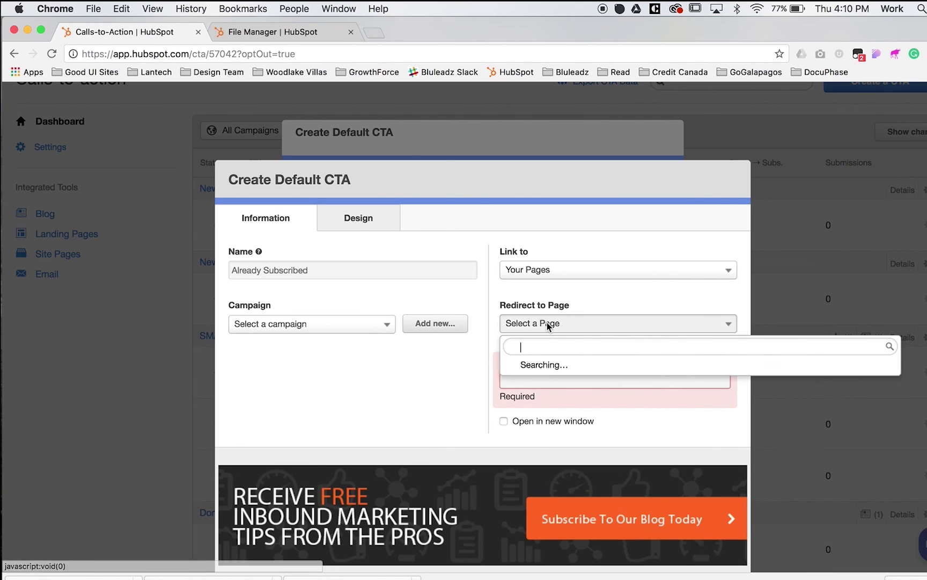
click(565, 382)
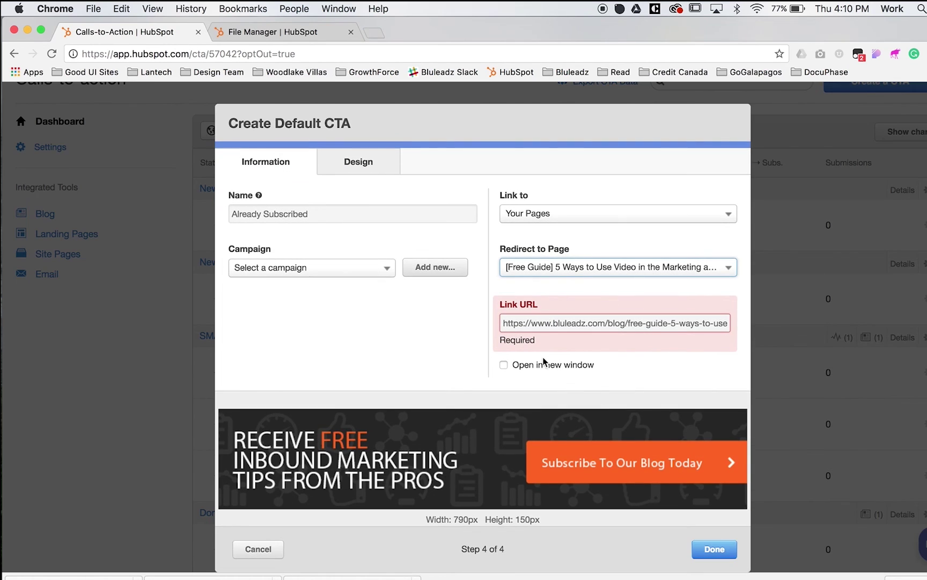
click(504, 365)
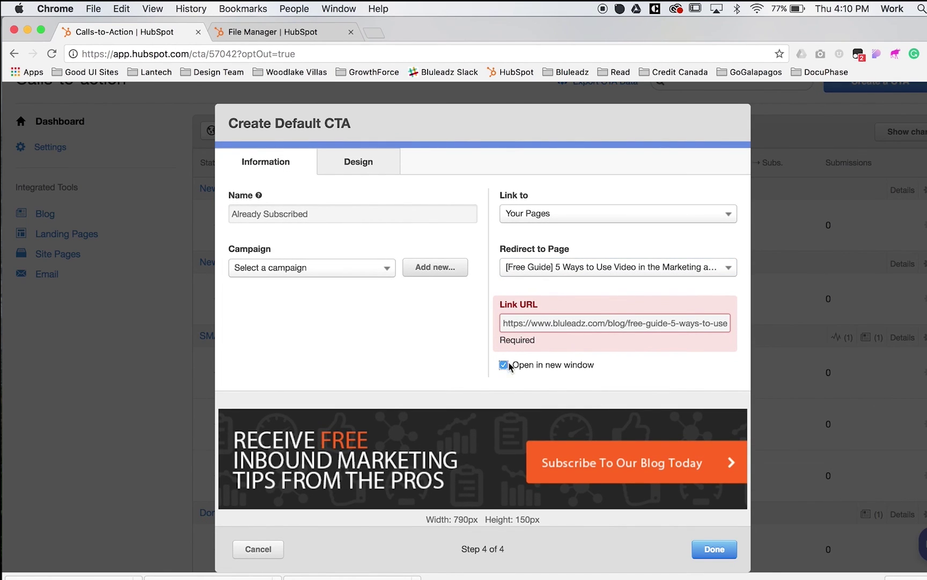
click(714, 548)
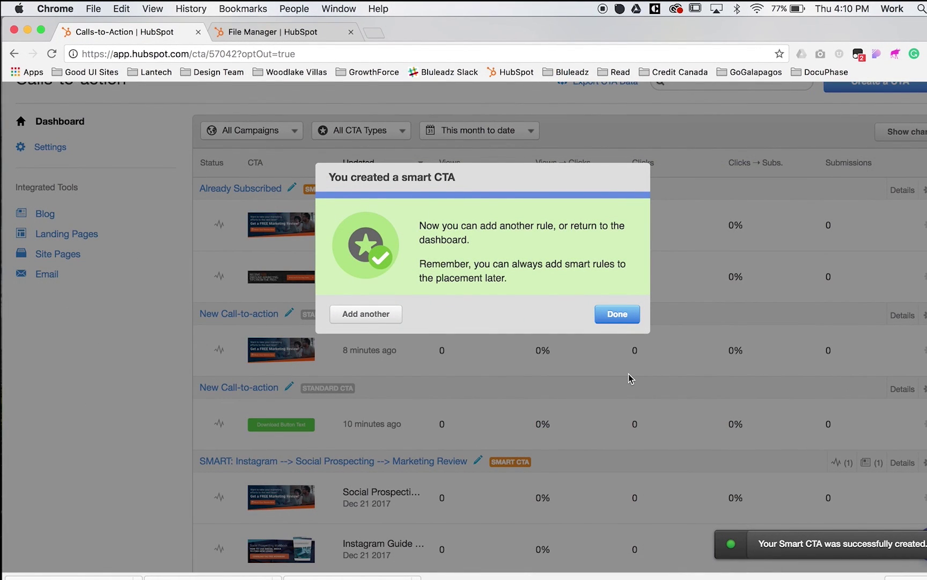
- Return to the CTA dashboard and review the Already Subscribed CTA's Daily Subscribers statistics
click(611, 319)
scroll(553, 234, down, 2)
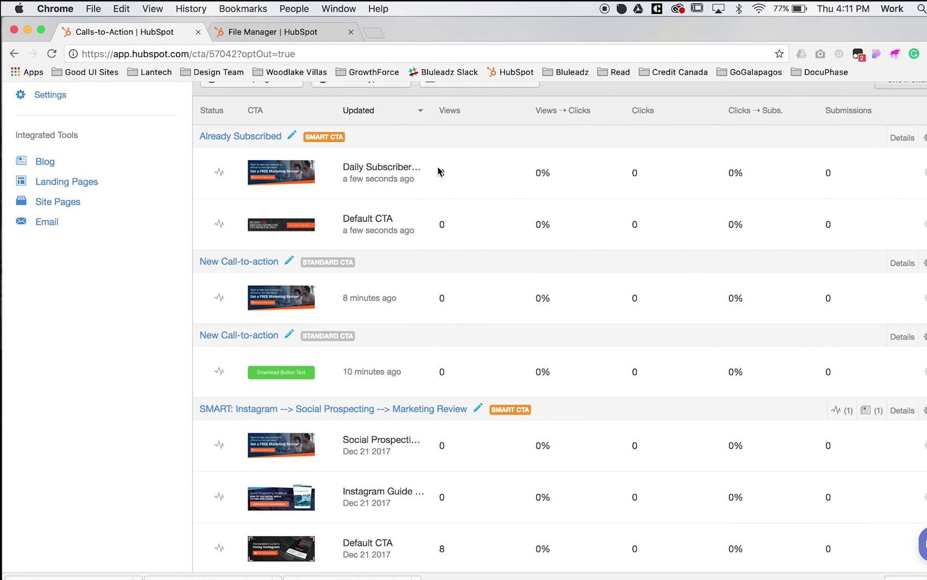
drag(439, 172, 804, 176)
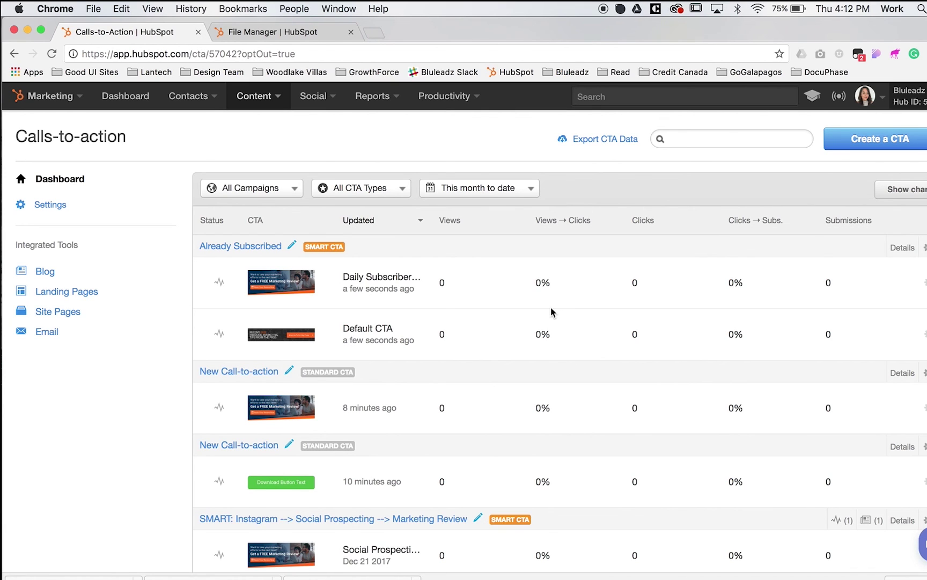
scroll(542, 397, down, 2)
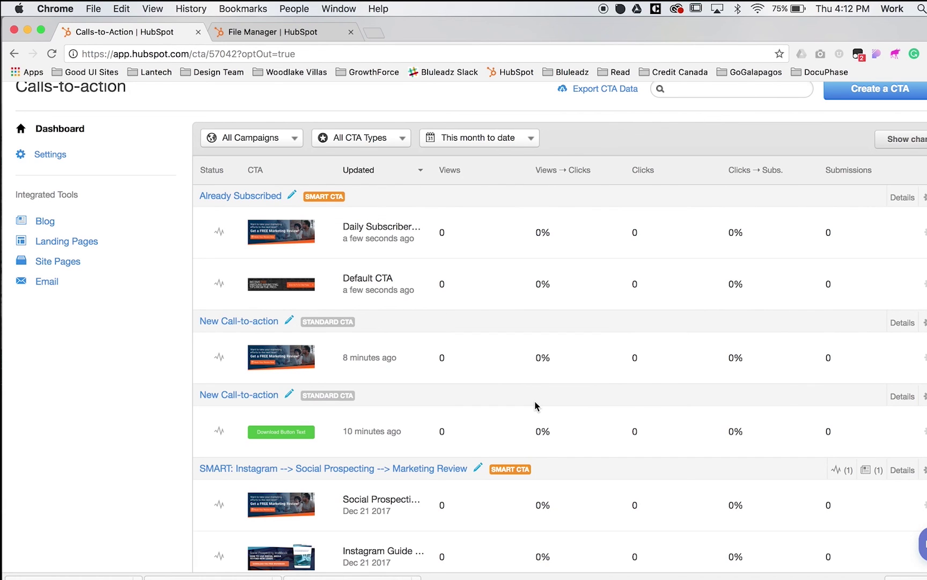
scroll(518, 408, down, 1)
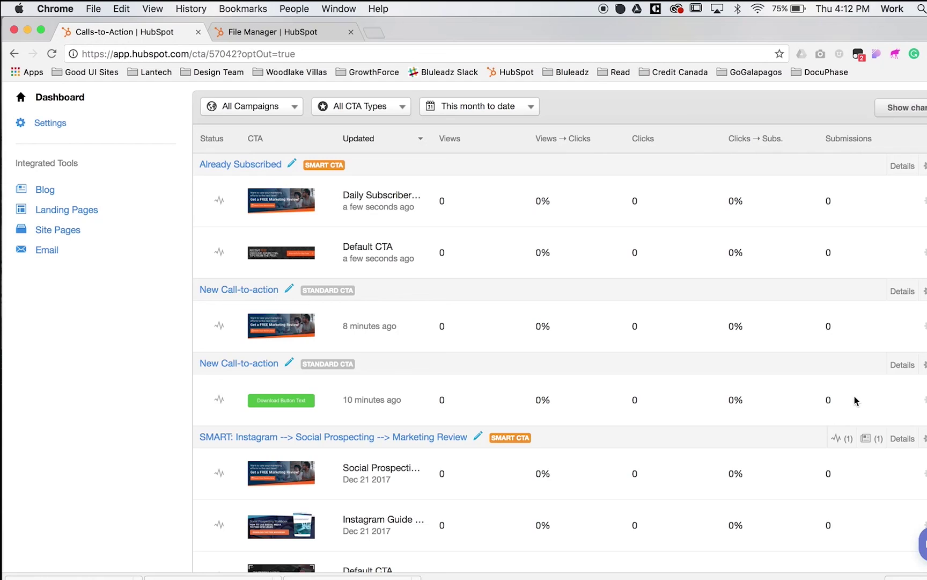
scroll(733, 419, up, 1)
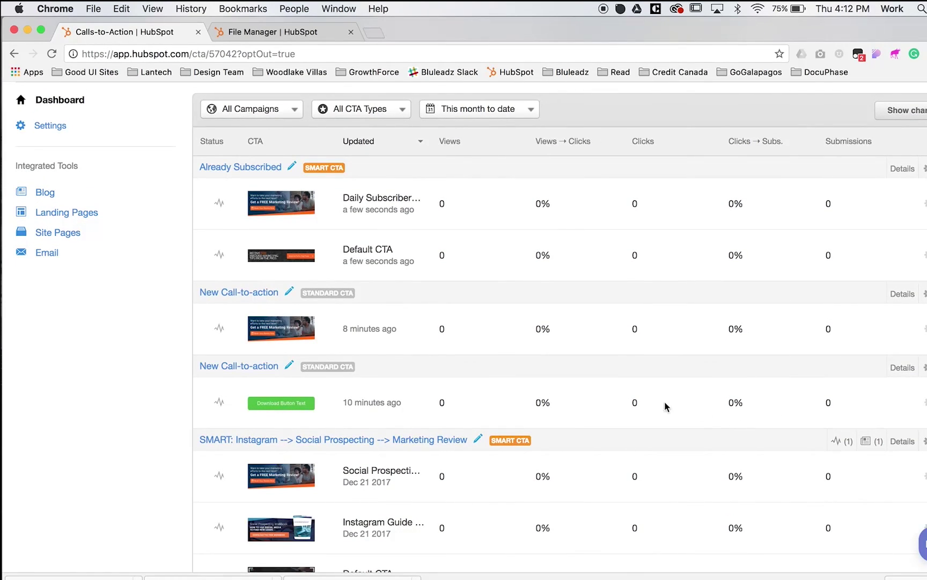
scroll(752, 391, up, 1)
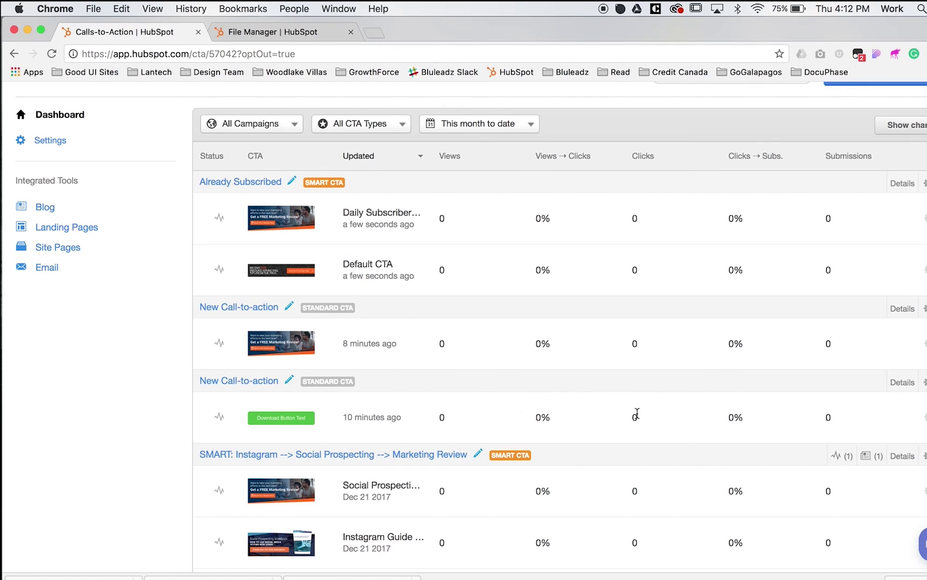
- Start a test variation of the green CTA with a blue #1683cc background
click(924, 417)
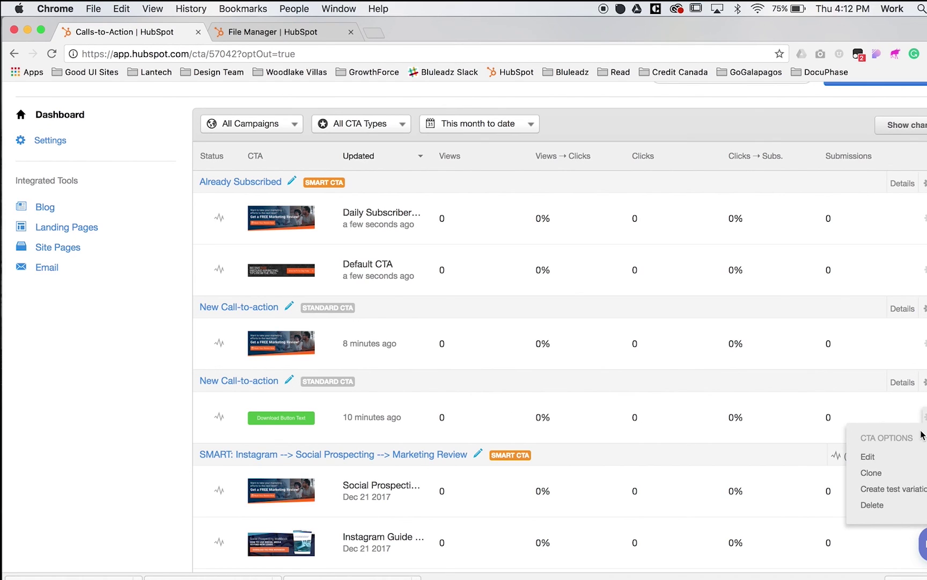
click(912, 491)
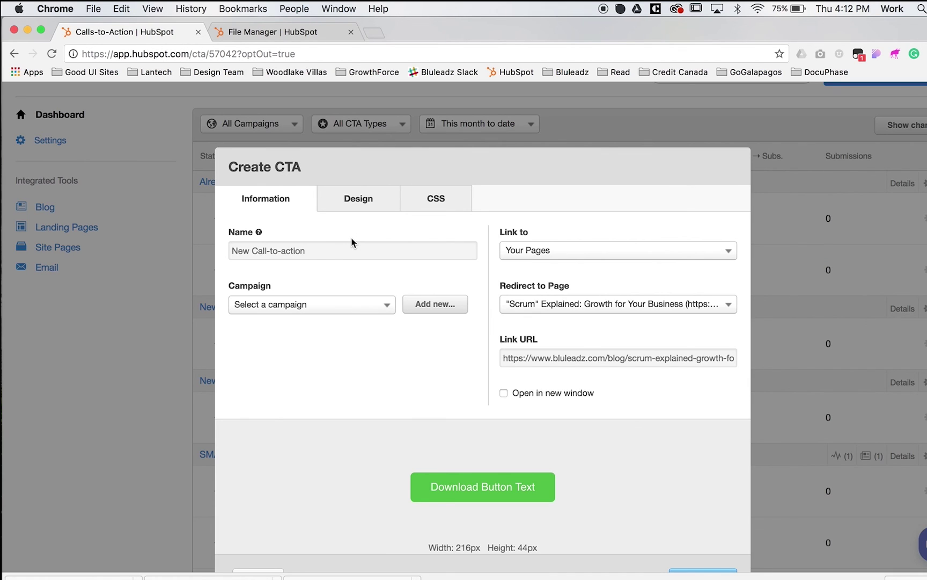
click(357, 206)
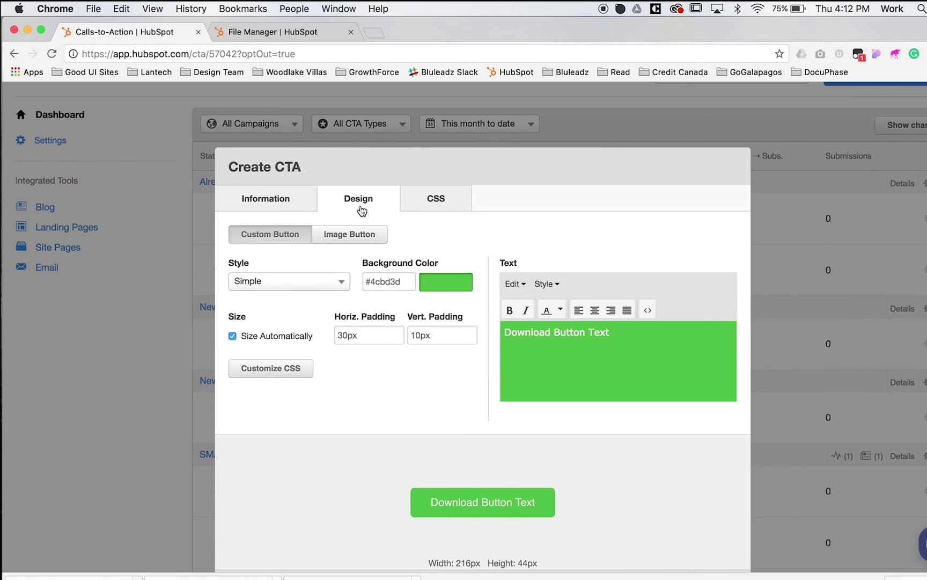
click(435, 285)
drag(490, 330, 490, 344)
click(461, 321)
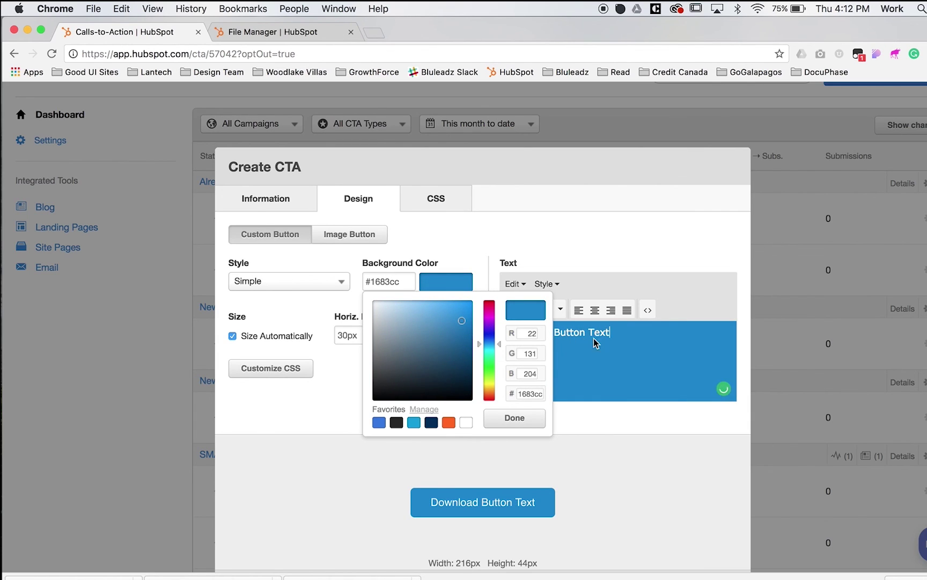
drag(610, 333, 502, 333)
click(523, 419)
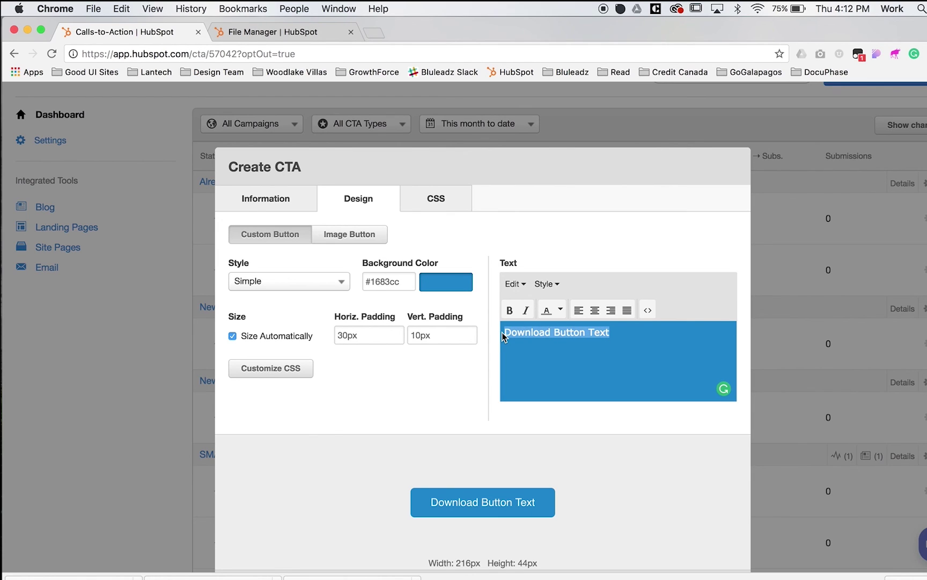
- Change the variation's button text to "Don't Forget to Download Today!"
text(D)
key(BackSpace)
text(dO)
key(BackSpace)
key(BackSpace)
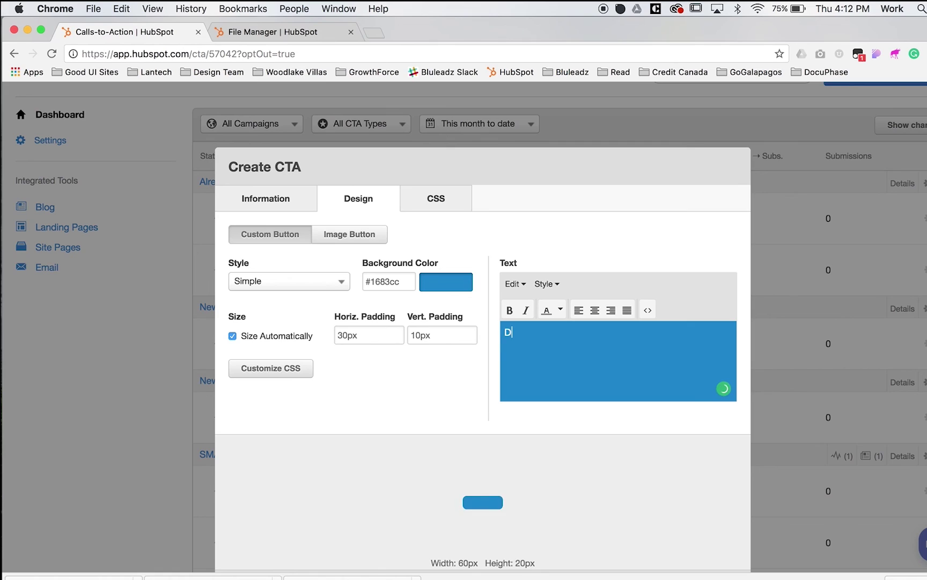
text(Dont Forget t)
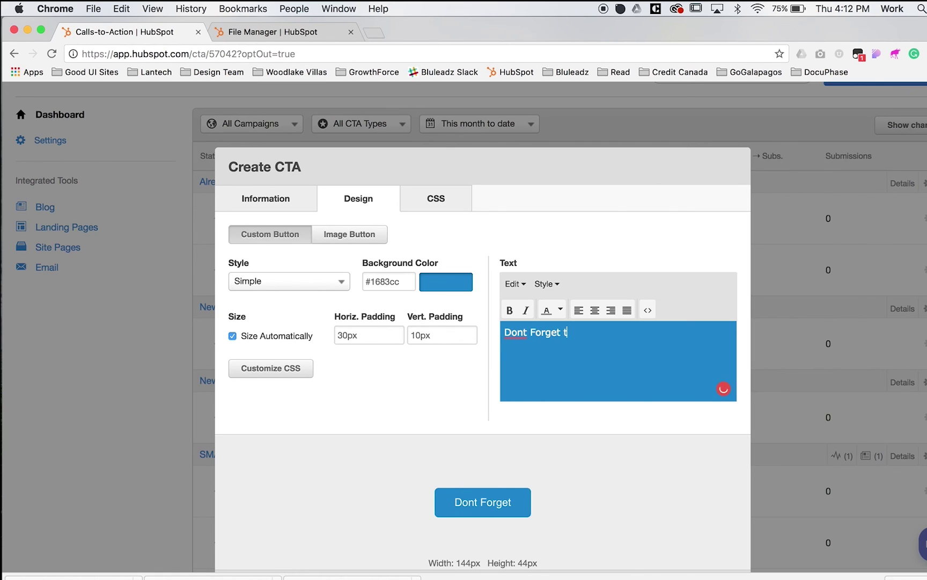
text(o Download Toda)
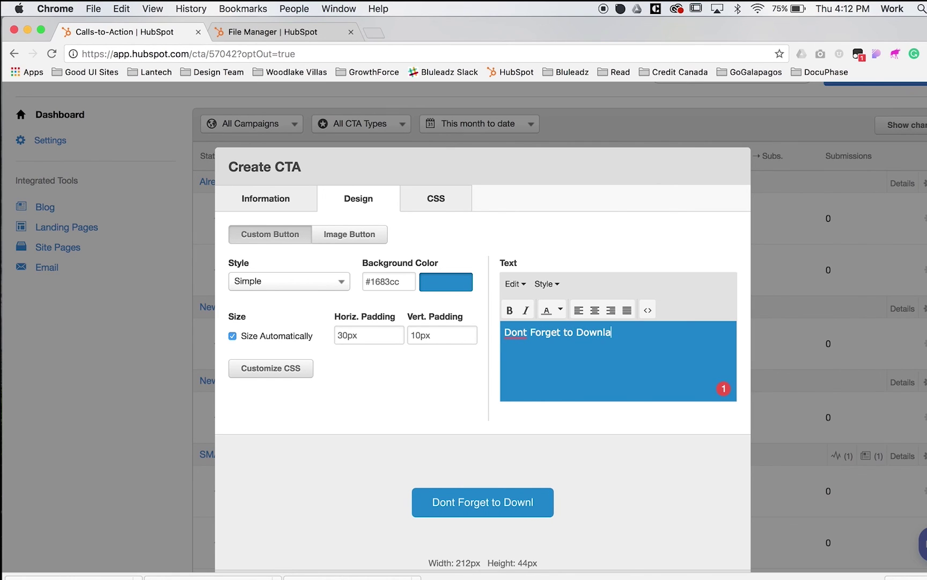
text(y!)
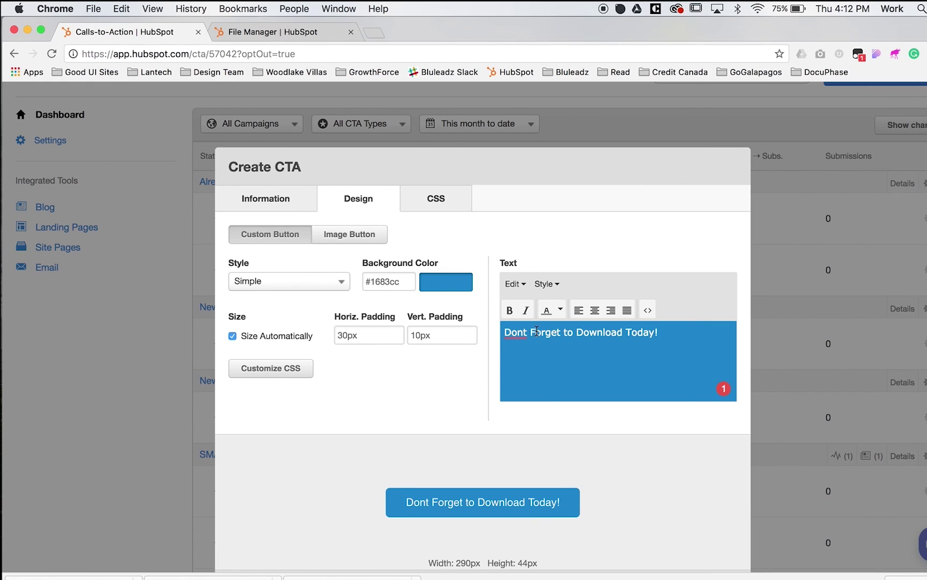
drag(504, 332, 525, 332)
text(Don')
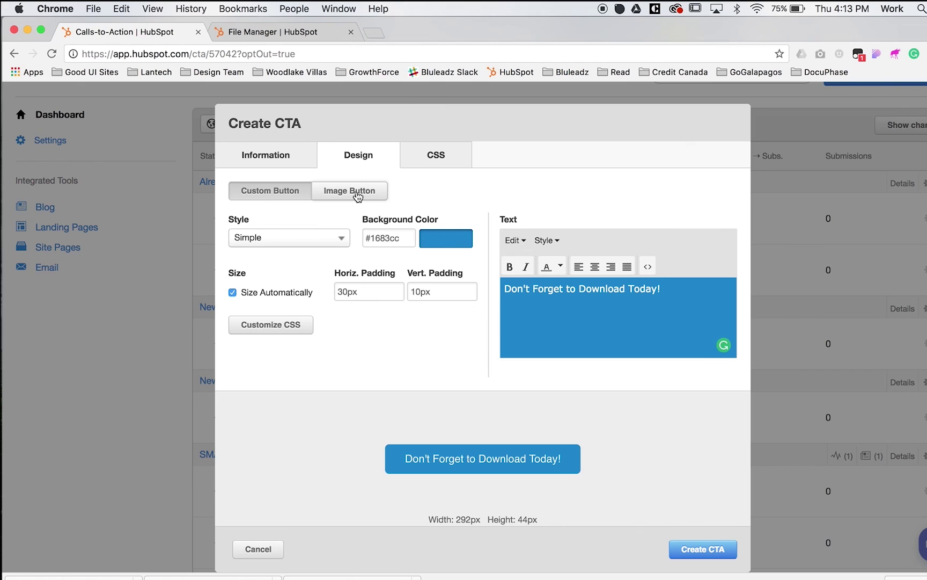
click(356, 196)
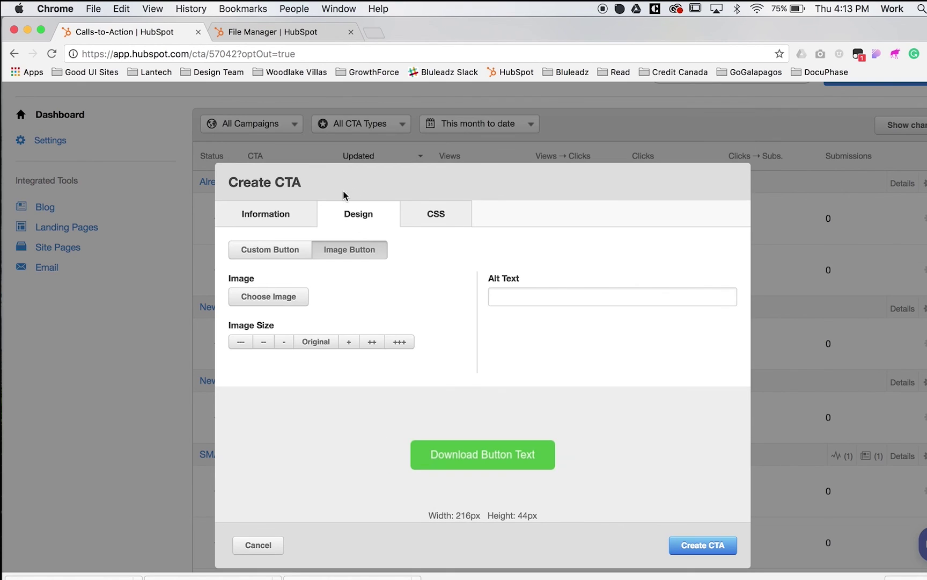
click(281, 252)
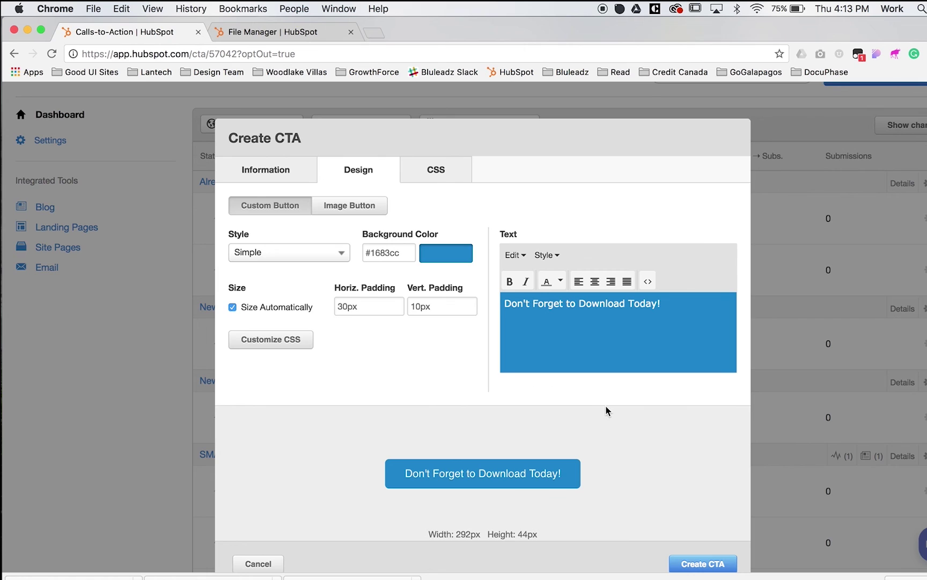
- Save the blue variation and review the Variation Test Group's Variation 1 statistics and options
click(686, 548)
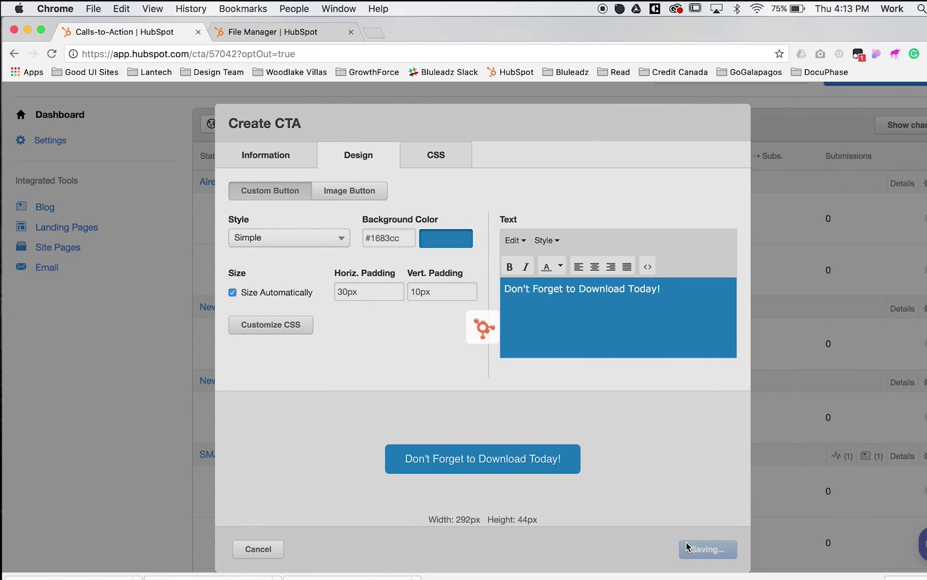
scroll(411, 403, down, 2)
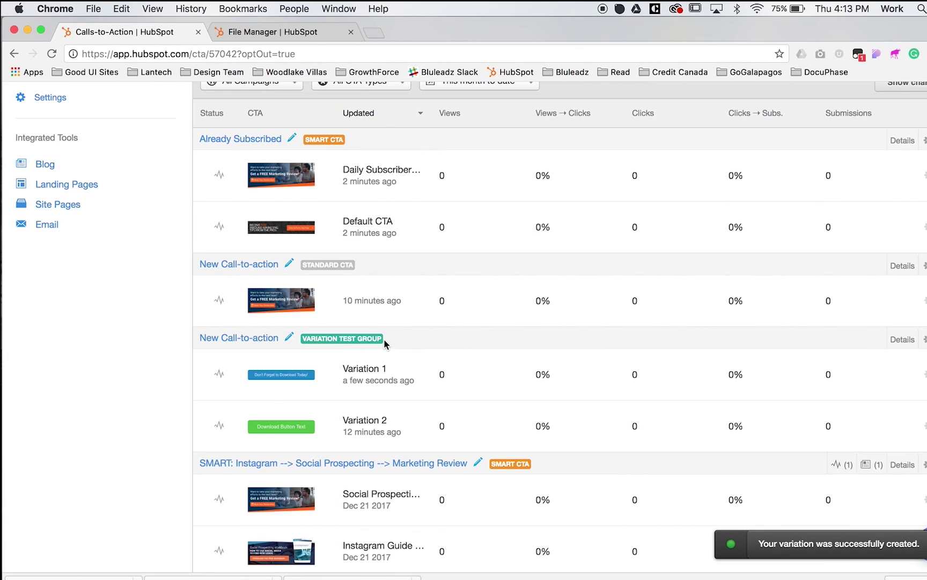
drag(381, 338, 299, 343)
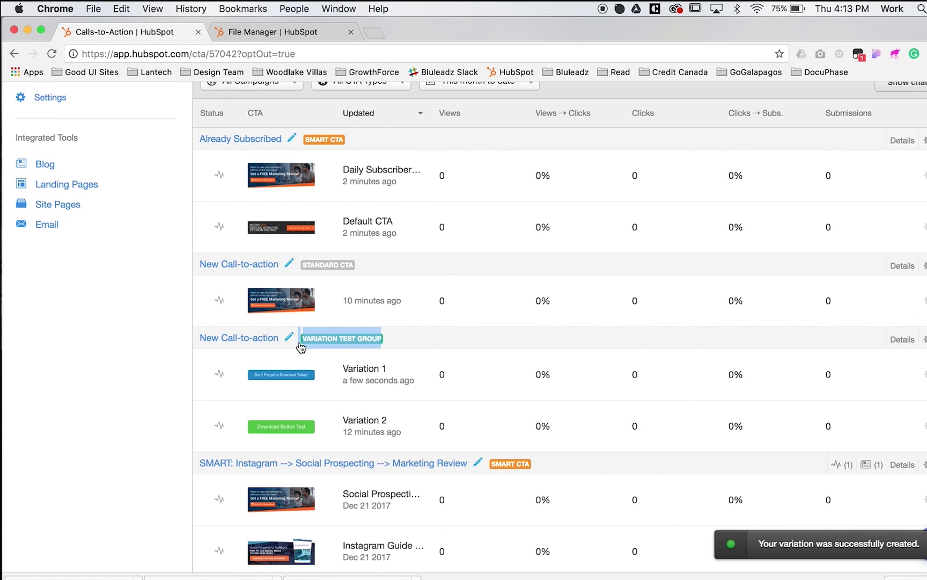
click(301, 347)
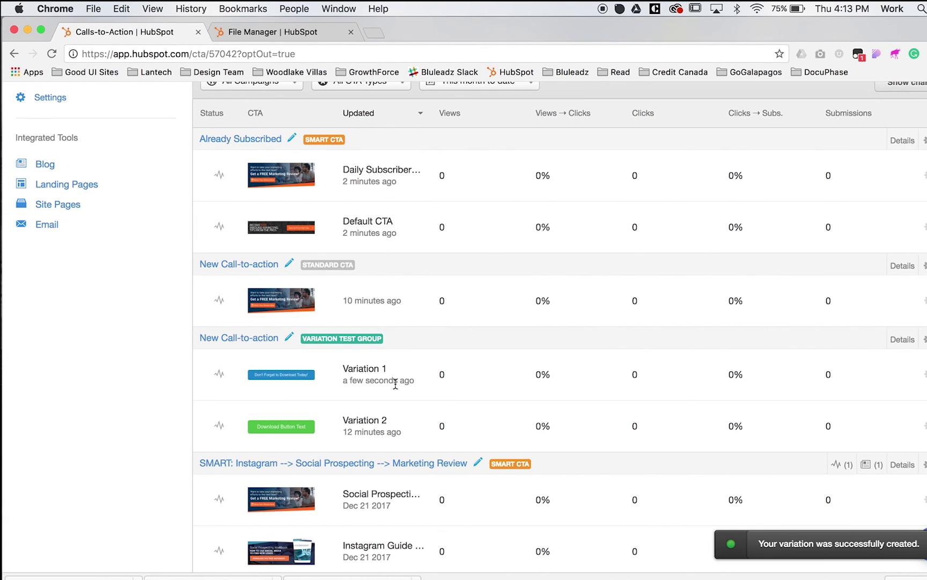
mouse_move(395, 383)
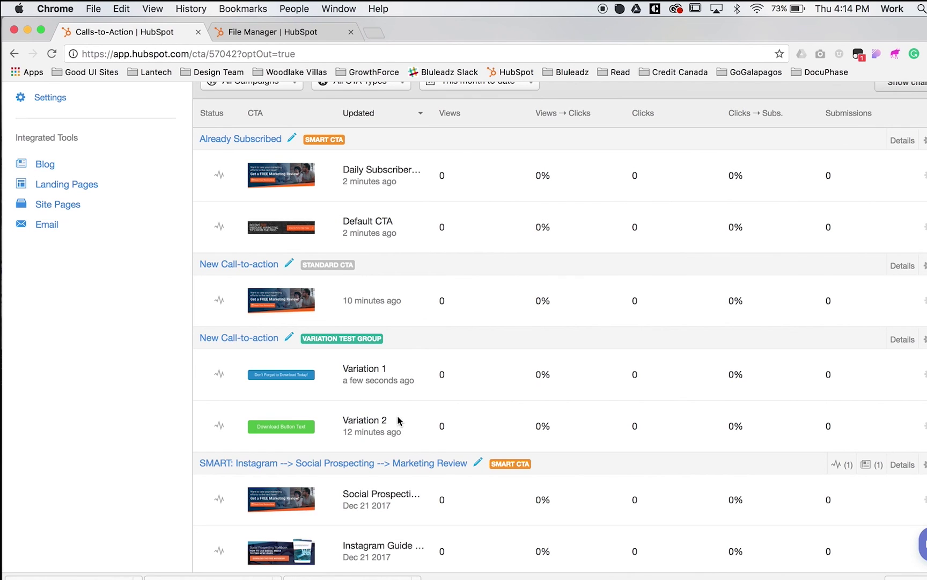
drag(438, 380, 760, 387)
click(923, 374)
mouse_move(924, 339)
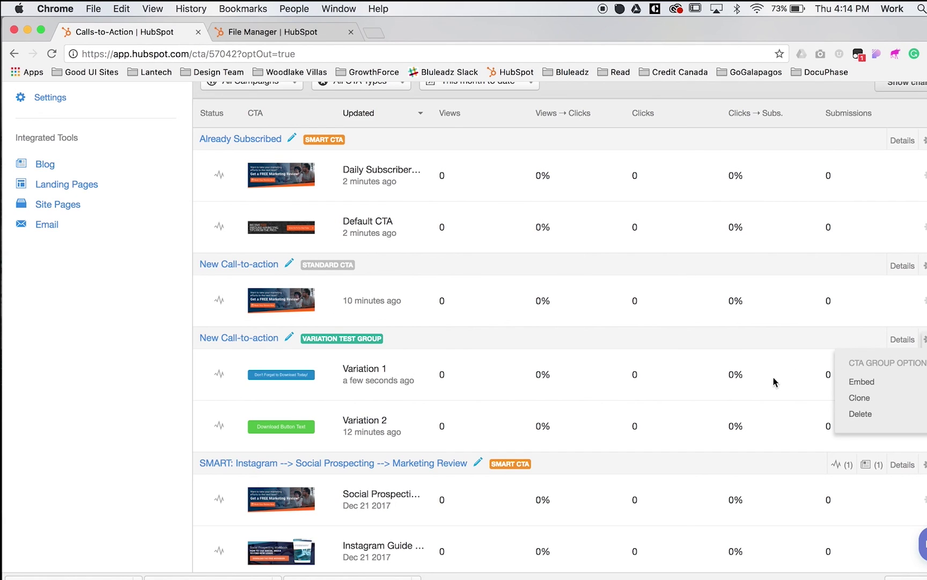
mouse_move(925, 376)
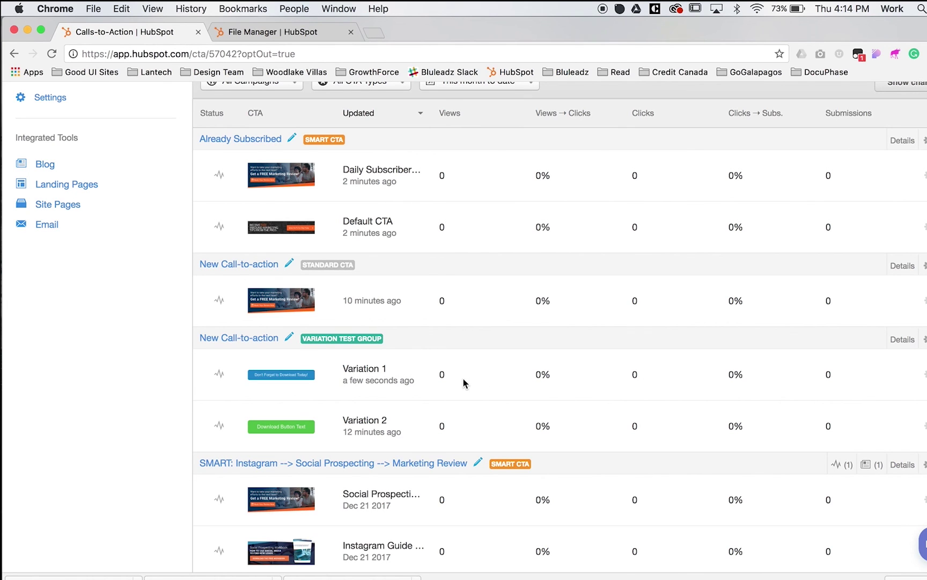
scroll(463, 378, up, 2)
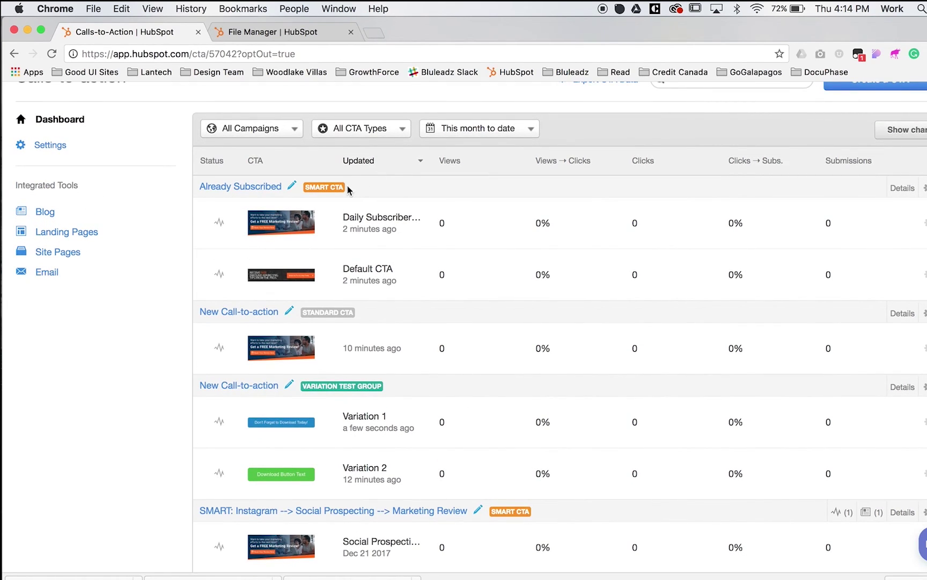
drag(348, 189, 308, 192)
click(362, 200)
scroll(362, 200, down, 3)
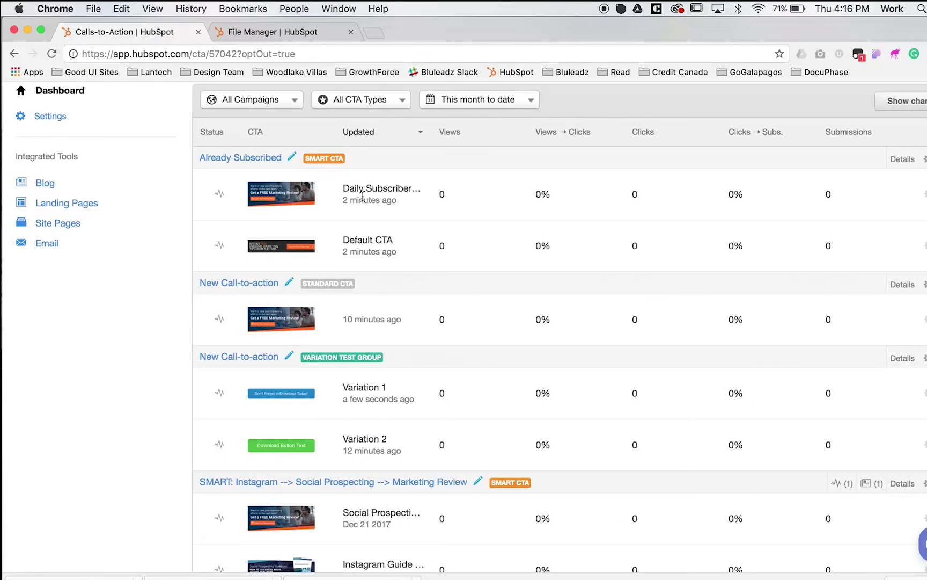